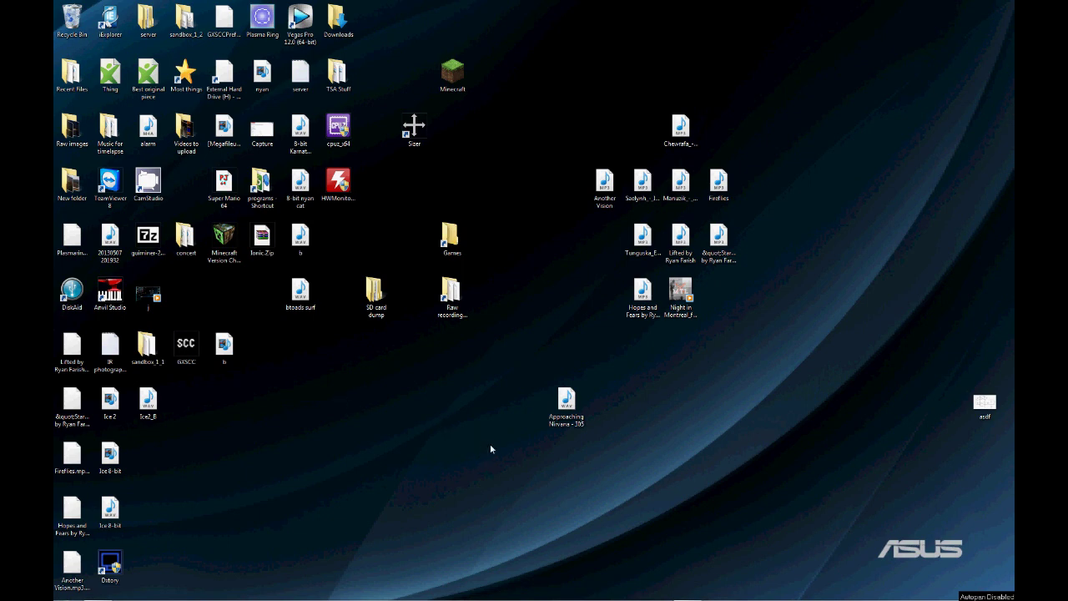
- Launch Vegas Pro 12.0 from the taskbar
{"action": "mouse_move", "coordinate": [563, 599]}
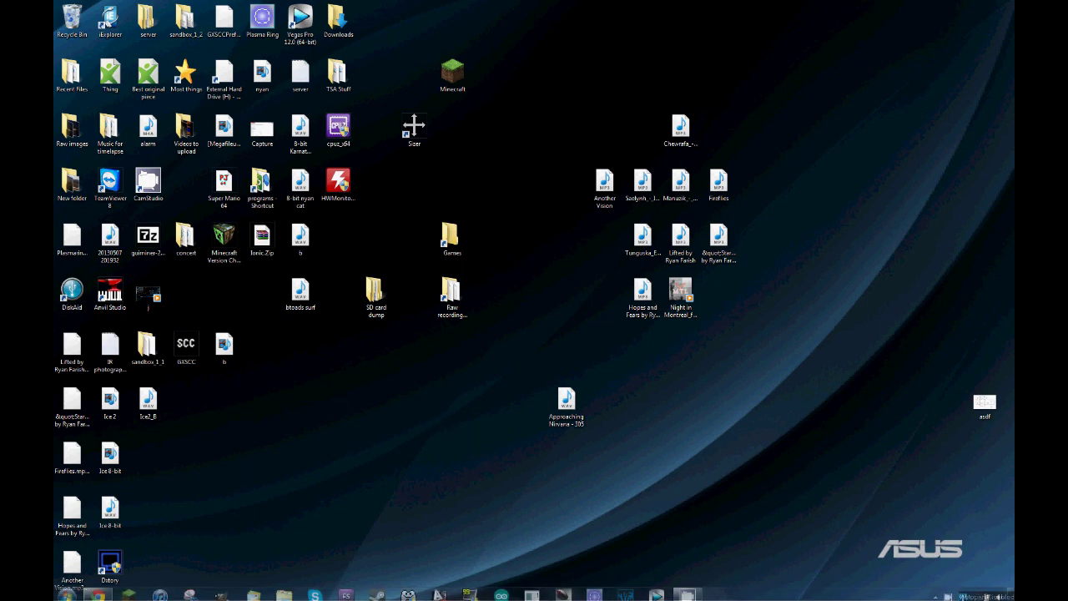
{"action": "left_click", "coordinate": [657, 591]}
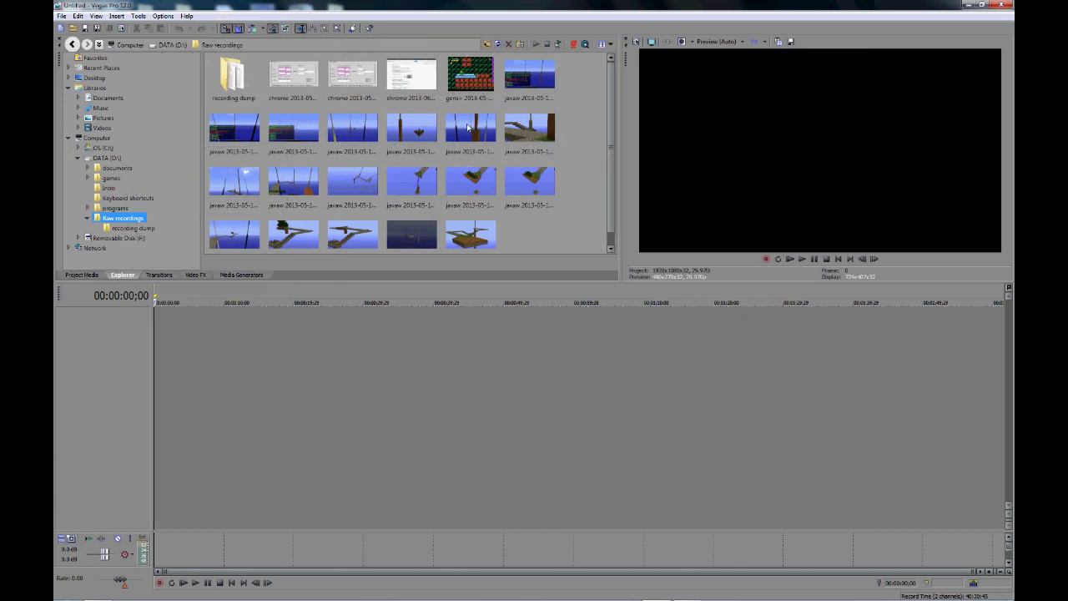
- Select all 13 javaw recordings in the Explorer and drag them onto the timeline
{"action": "left_click", "coordinate": [468, 127]}
{"action": "left_click", "coordinate": [472, 239], "text": "shift"}
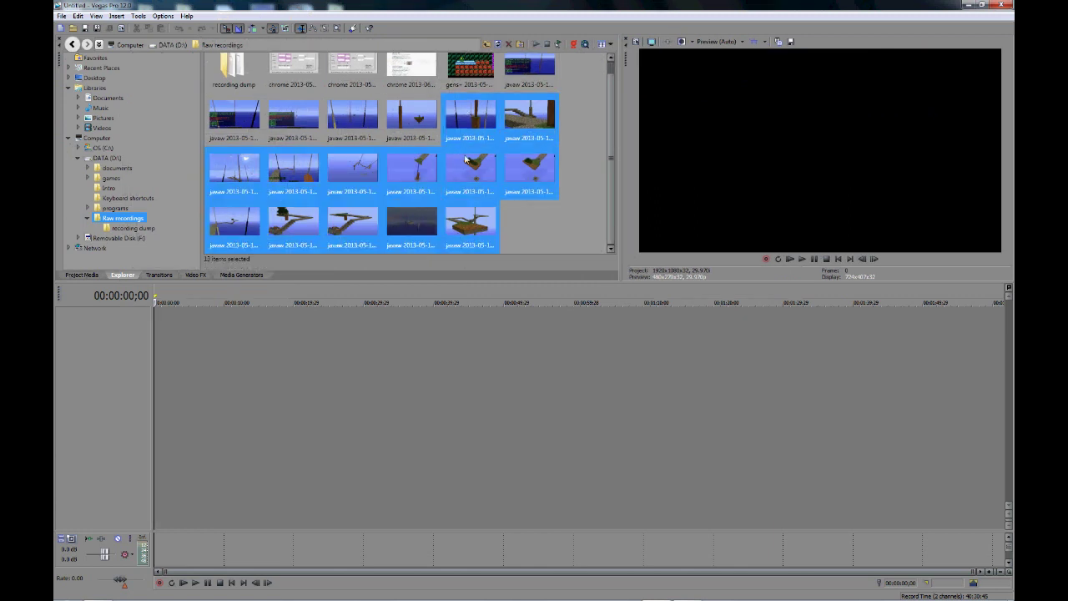
{"action": "left_click_drag", "start_coordinate": [152, 391], "coordinate": [154, 330]}
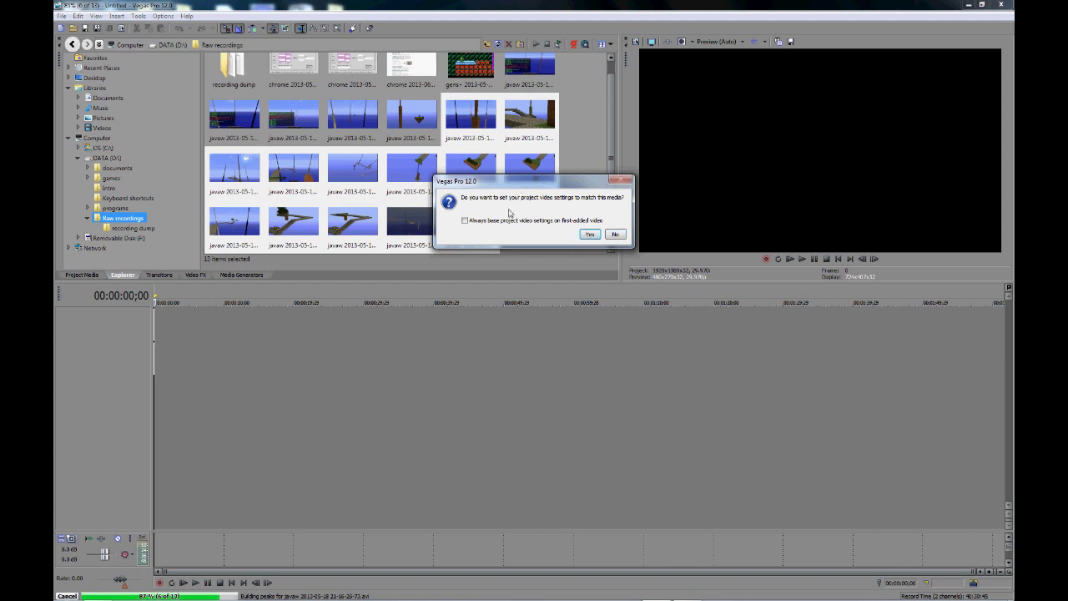
- Decline matching media settings, keeping the project at 1920x1080x32, 29.970i
{"action": "left_click_drag", "start_coordinate": [509, 186], "coordinate": [659, 117]}
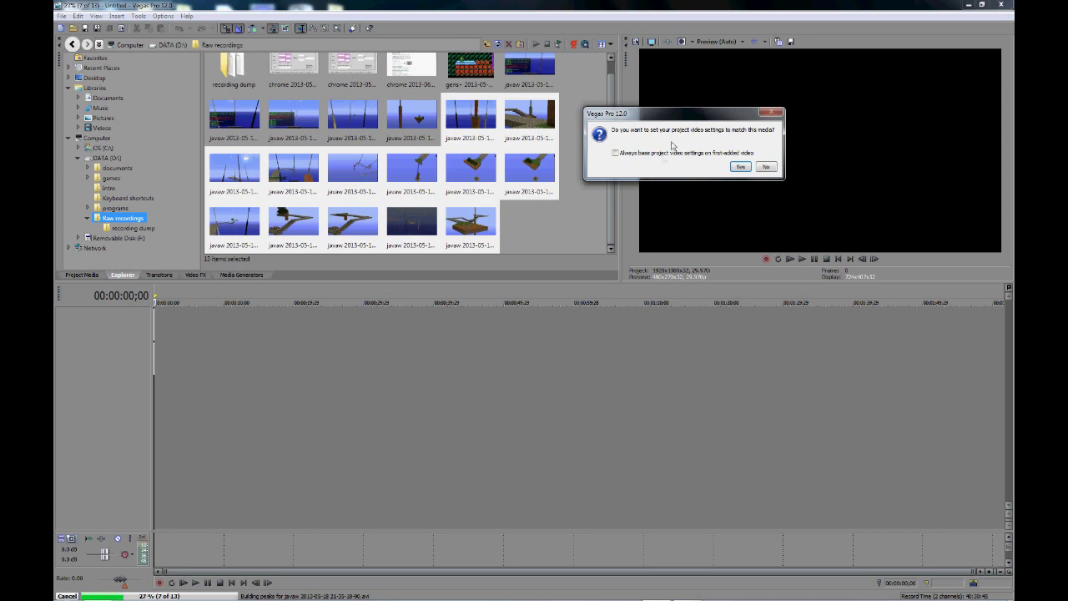
{"action": "left_click_drag", "start_coordinate": [670, 121], "coordinate": [551, 188]}
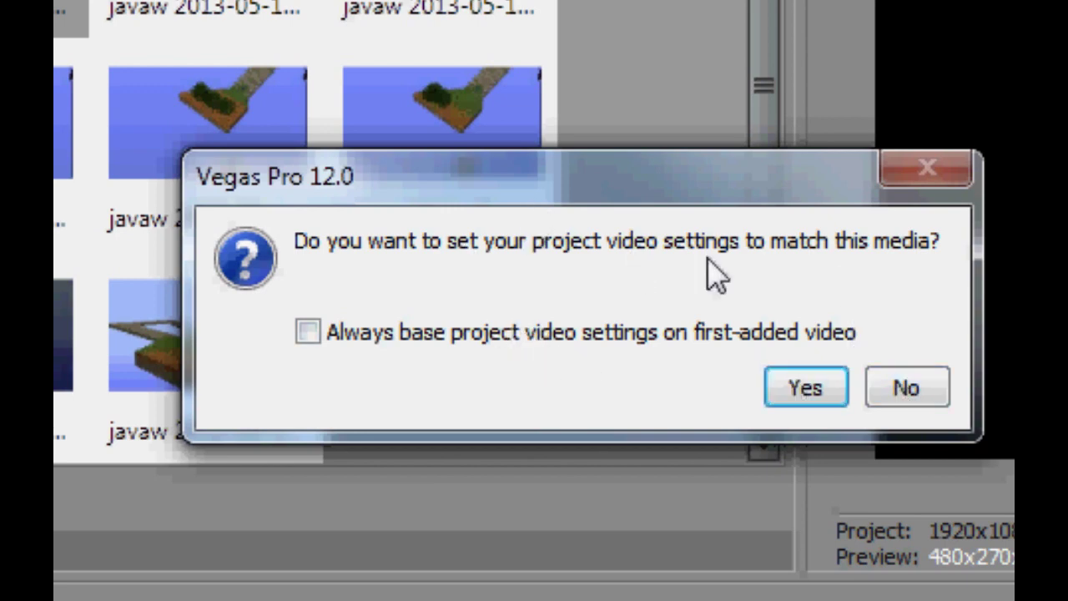
{"action": "left_click", "coordinate": [907, 390]}
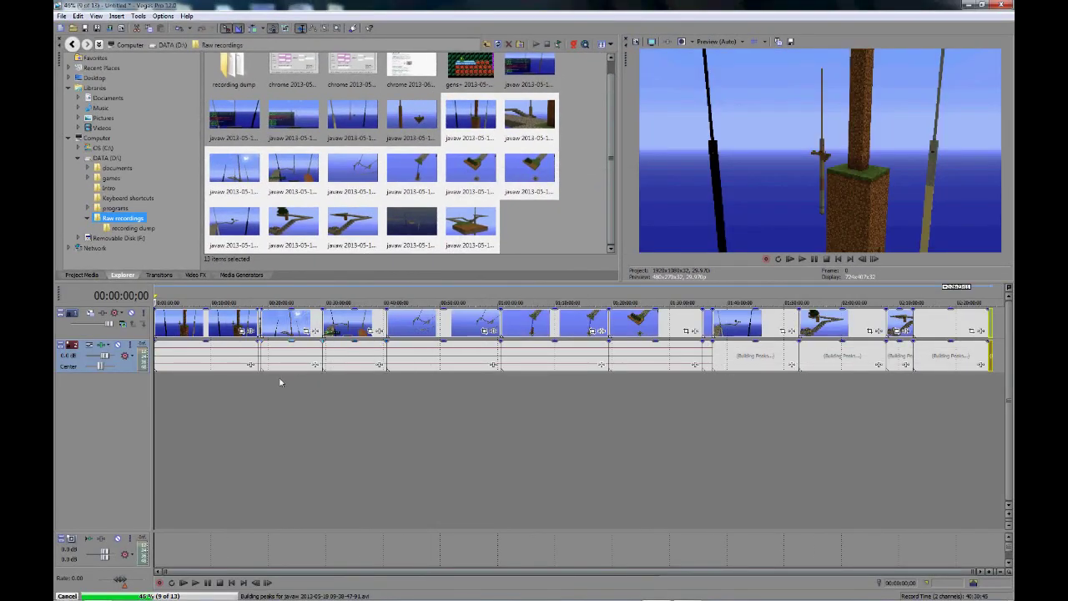
- Delete the audio track and select the timeline range from the end back to 00:12:45
{"action": "right_click", "coordinate": [80, 367]}
{"action": "left_click", "coordinate": [109, 408]}
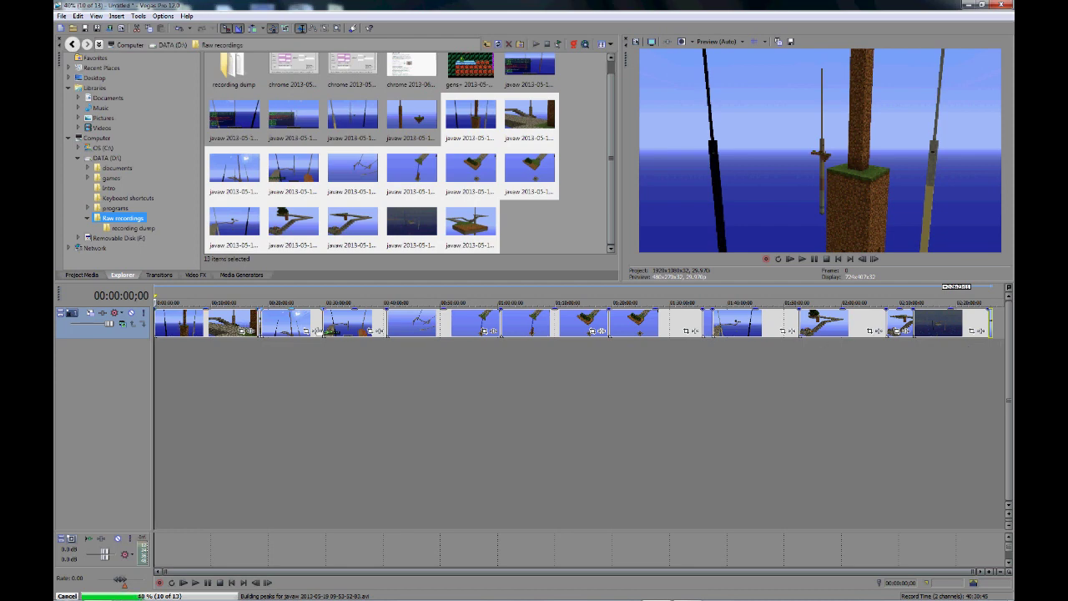
{"action": "left_click_drag", "start_coordinate": [984, 350], "coordinate": [229, 344]}
- Delete the first batch of unwanted clips after the opening footage
{"action": "left_click", "coordinate": [229, 344]}
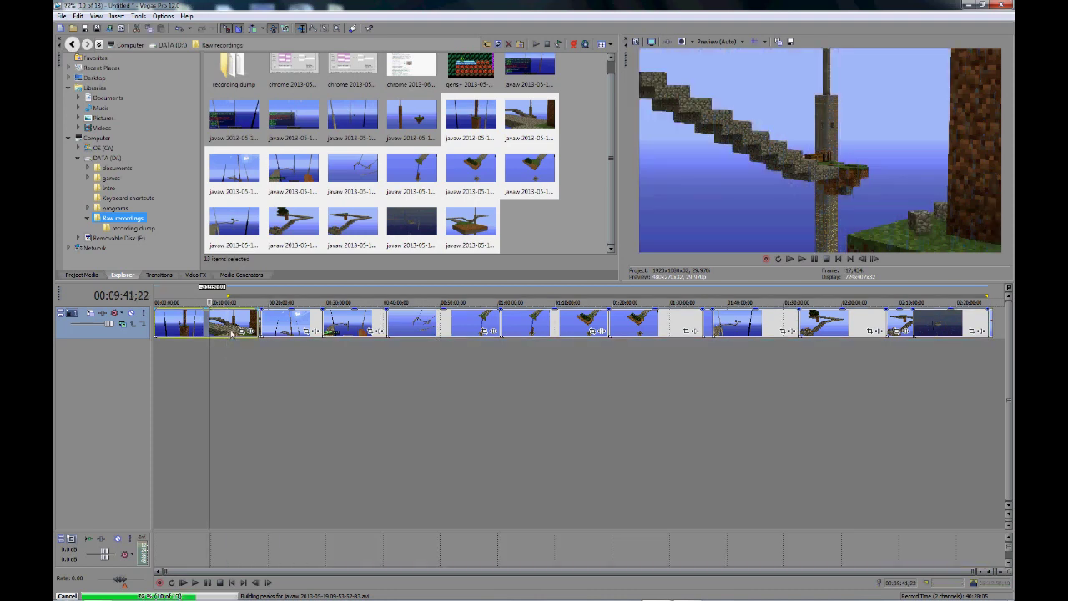
{"action": "left_click", "coordinate": [275, 334]}
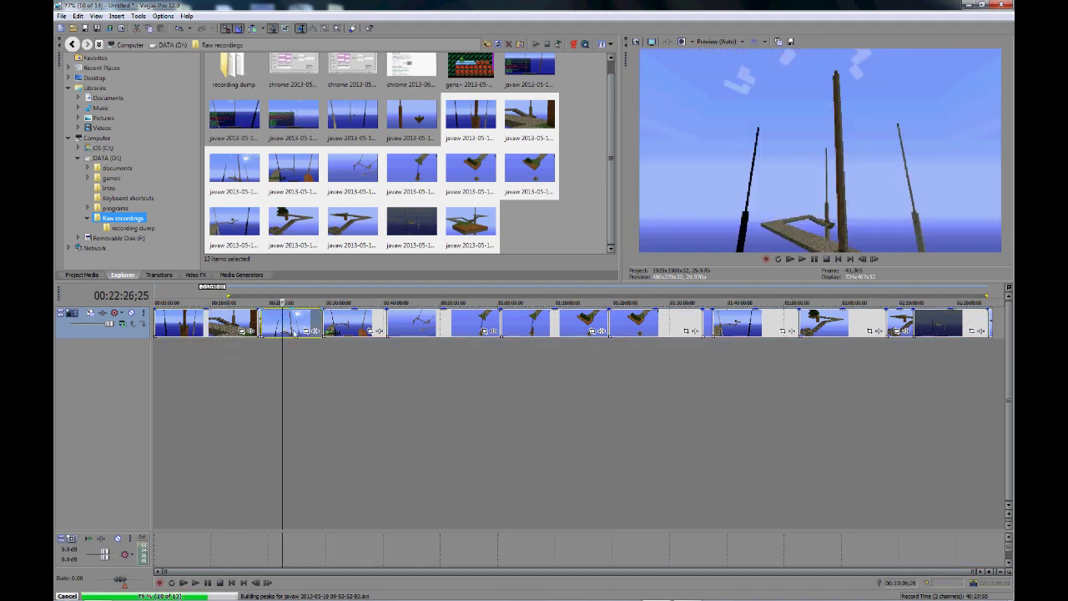
{"action": "key", "text": "Delete"}
{"action": "left_click", "coordinate": [341, 327]}
{"action": "key", "text": "Delete"}
{"action": "left_click", "coordinate": [406, 327]}
{"action": "key", "text": "Delete"}
{"action": "left_click", "coordinate": [519, 327]}
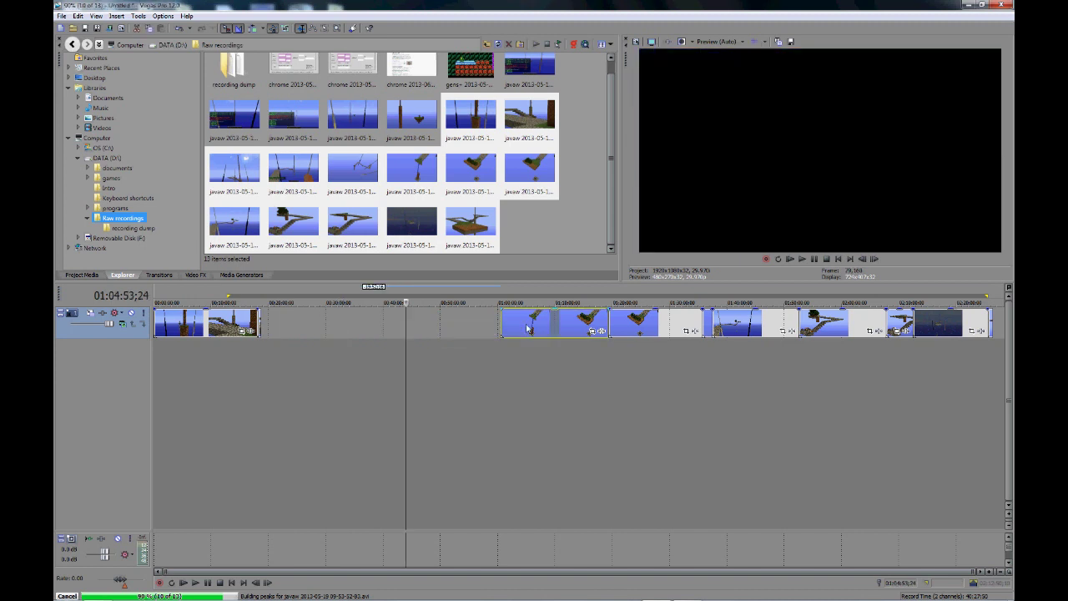
{"action": "key", "text": "Delete"}
{"action": "left_click", "coordinate": [584, 327]}
{"action": "key", "text": "Delete"}
{"action": "left_click", "coordinate": [645, 327]}
- Delete the remaining unwanted clips and small leftovers toward the timeline end
{"action": "key", "text": "Delete"}
{"action": "left_click", "coordinate": [856, 329]}
{"action": "key", "text": "Delete"}
{"action": "left_click", "coordinate": [952, 326]}
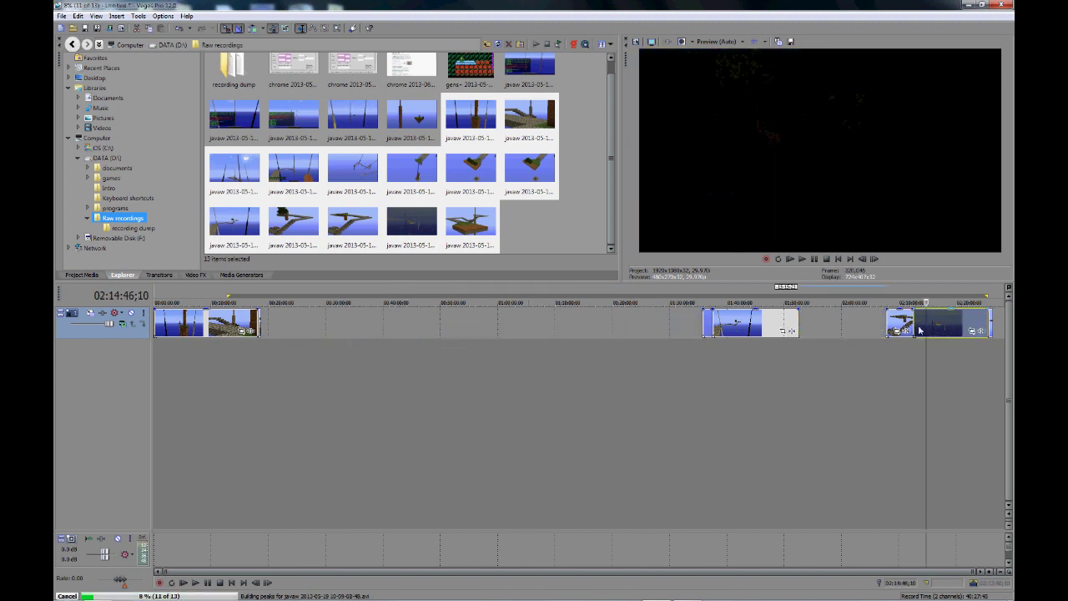
{"action": "key", "text": "Delete"}
{"action": "left_click", "coordinate": [771, 325]}
{"action": "key", "text": "Delete"}
{"action": "left_click", "coordinate": [707, 327]}
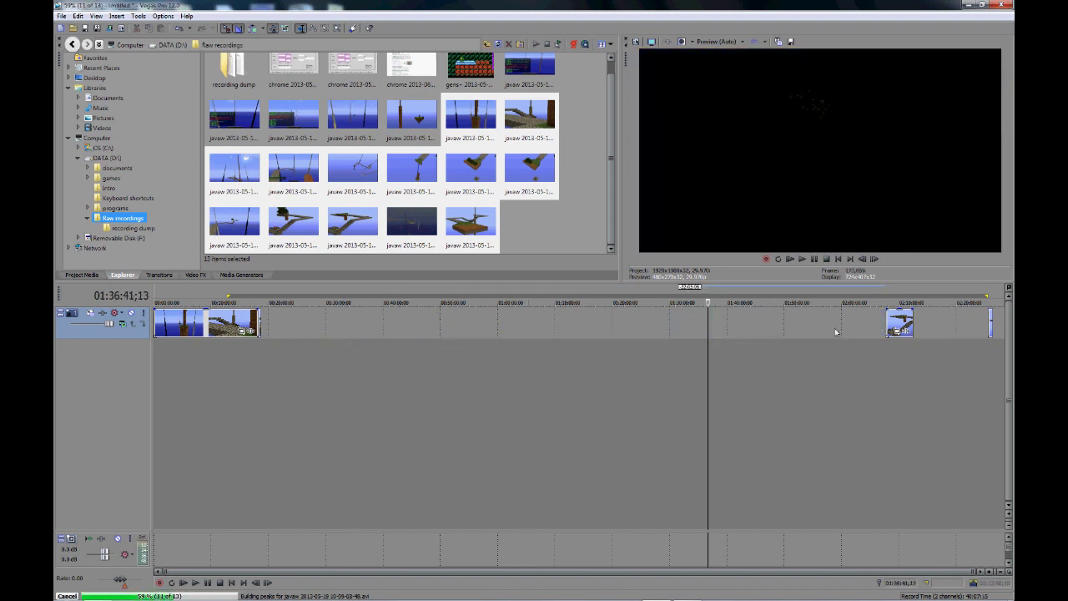
{"action": "key", "text": "Delete"}
{"action": "left_click", "coordinate": [905, 325]}
{"action": "key", "text": "Delete"}
{"action": "left_click", "coordinate": [990, 318]}
{"action": "key", "text": "Delete"}
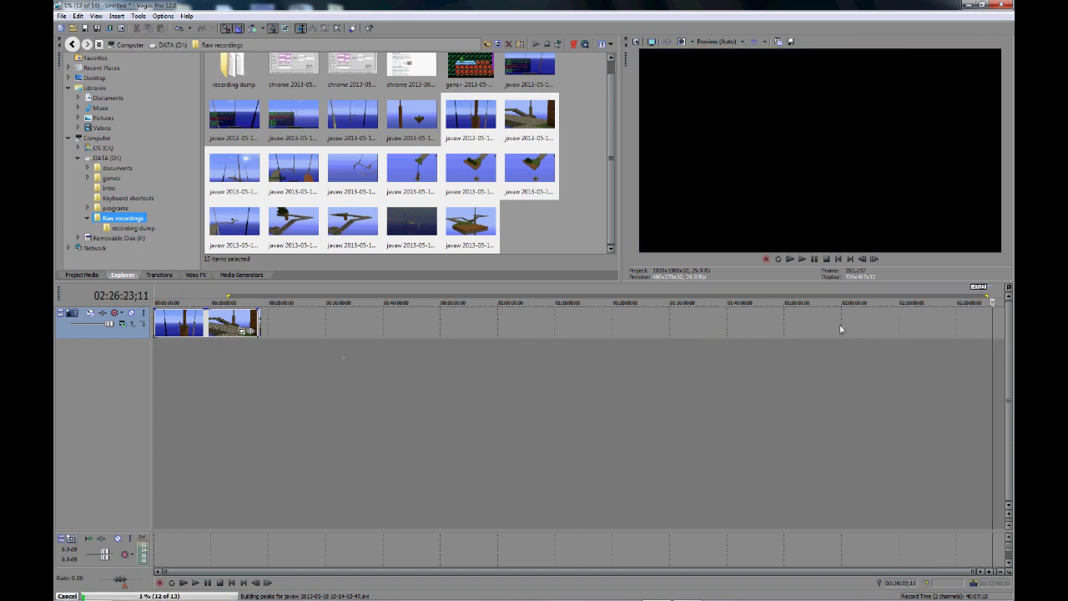
- Return to the timeline start and select the remaining clip near 00:13:45
{"action": "scroll", "coordinate": [270, 424], "scroll_direction": "up", "scroll_amount": 3}
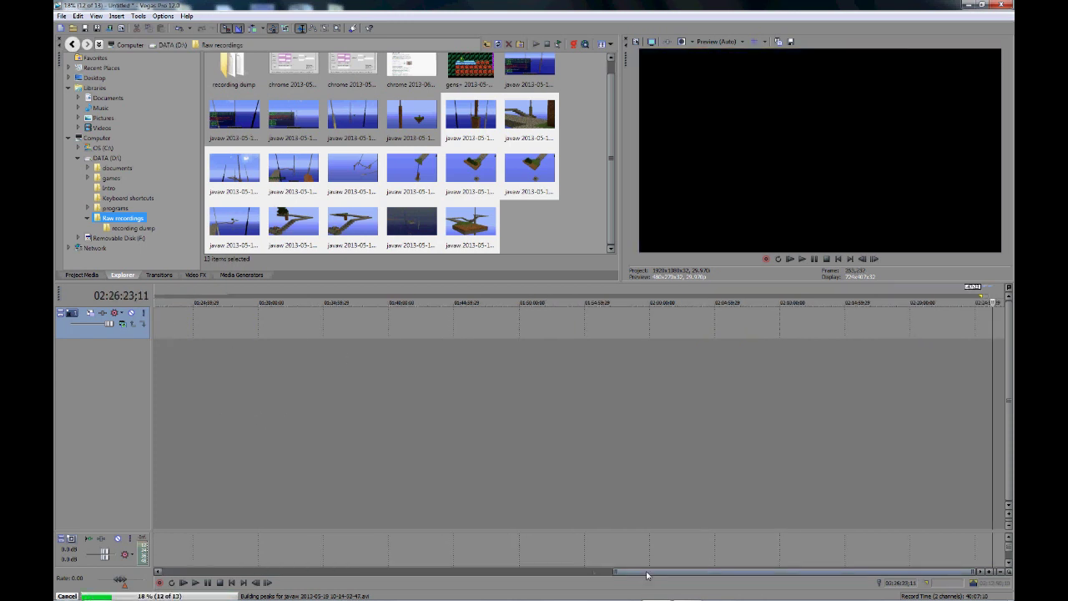
{"action": "scroll", "coordinate": [350, 468], "scroll_direction": "left", "scroll_amount": 10}
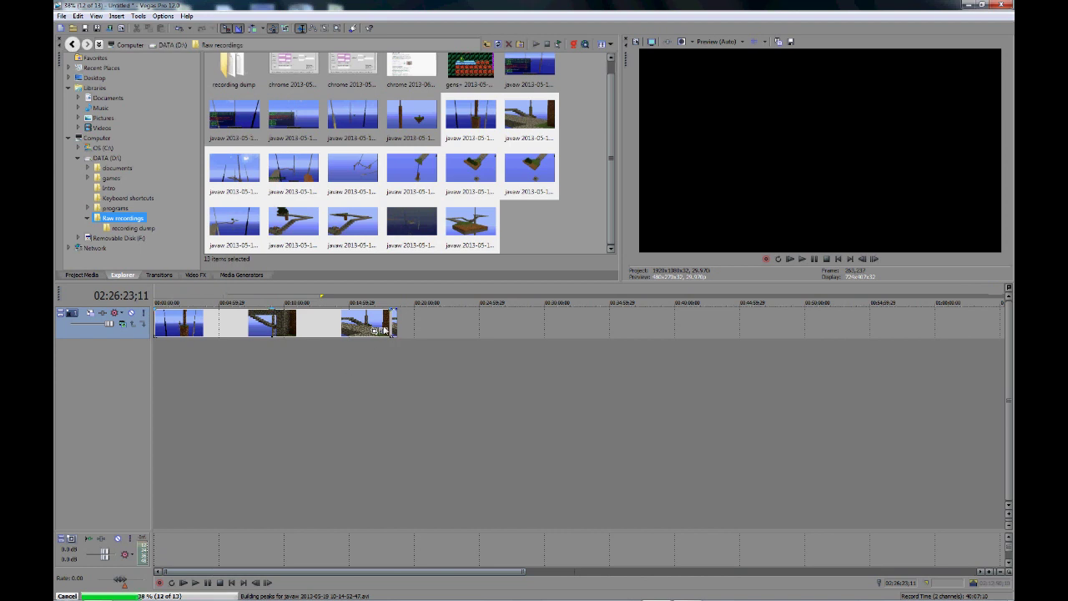
{"action": "left_click", "coordinate": [395, 326]}
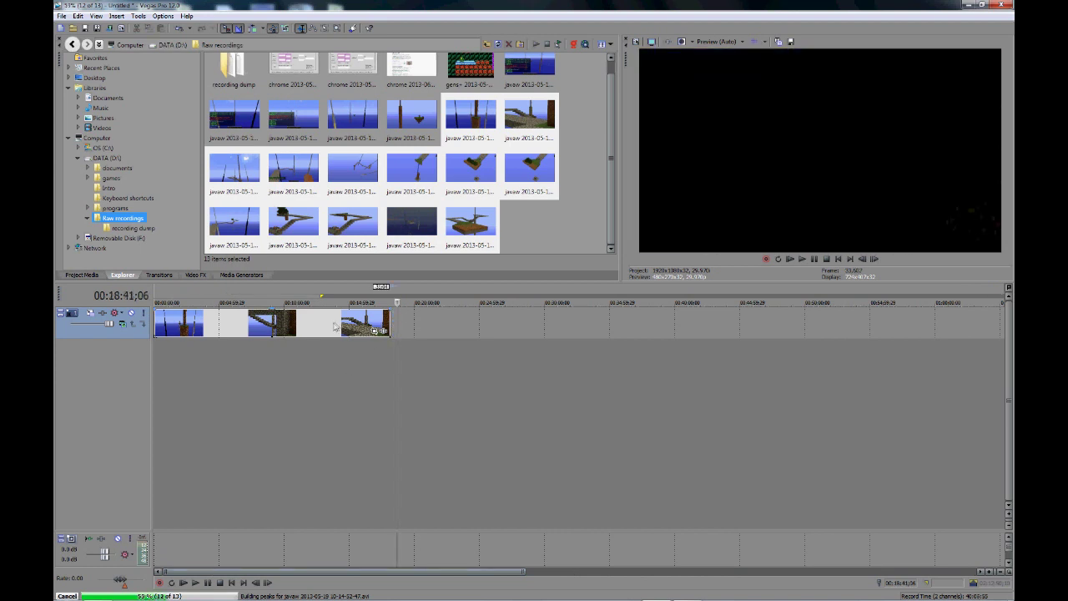
{"action": "left_click", "coordinate": [334, 327]}
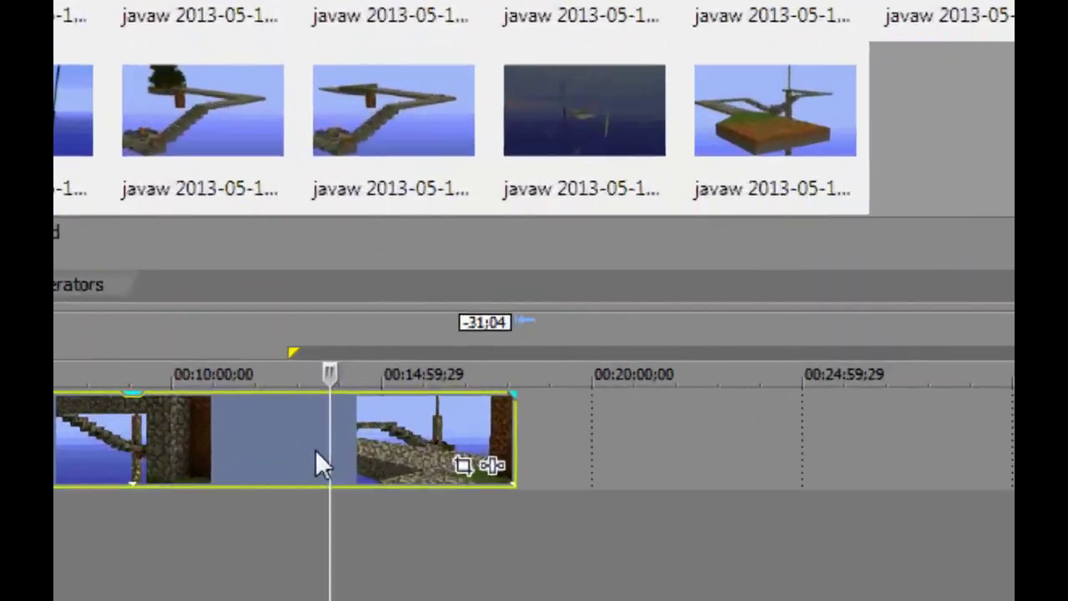
- Set the remaining clip's playback rate to 4 in its event Properties
{"action": "right_click", "coordinate": [325, 330]}
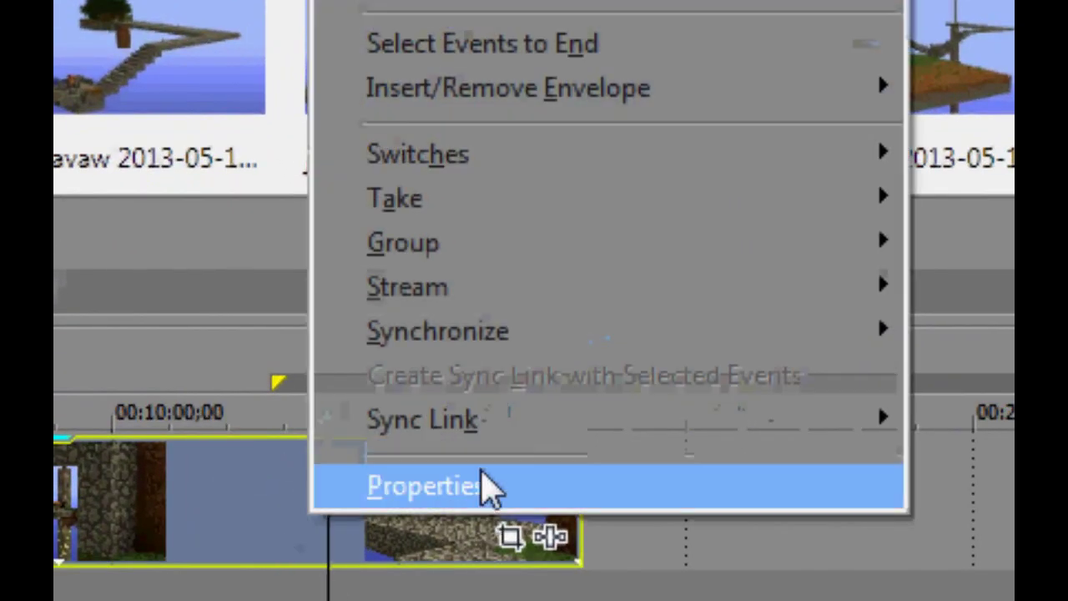
{"action": "left_click", "coordinate": [493, 488]}
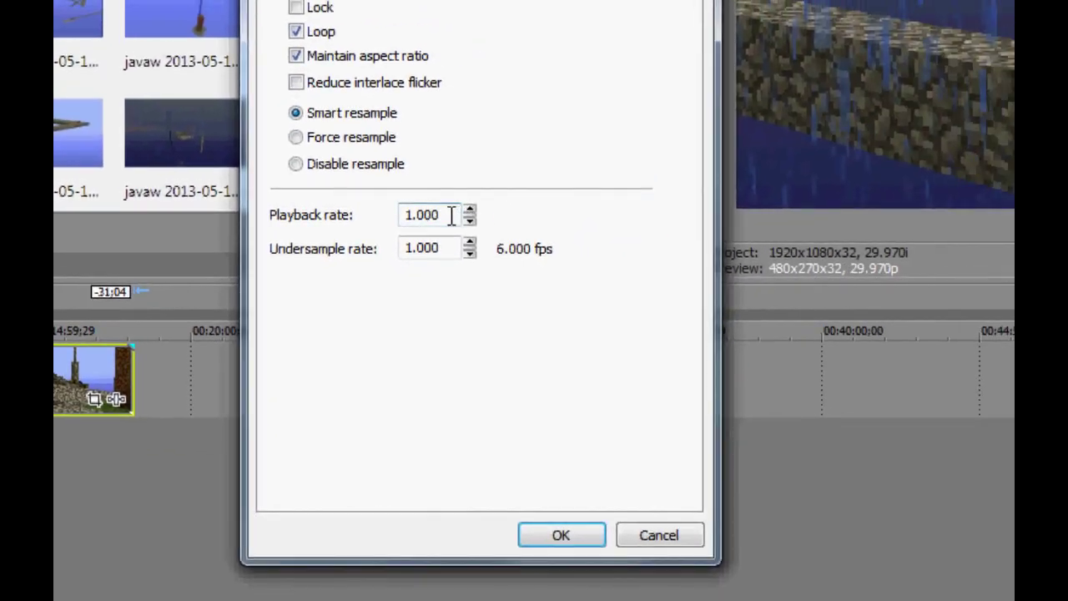
{"action": "left_click_drag", "start_coordinate": [543, 213], "coordinate": [471, 206]}
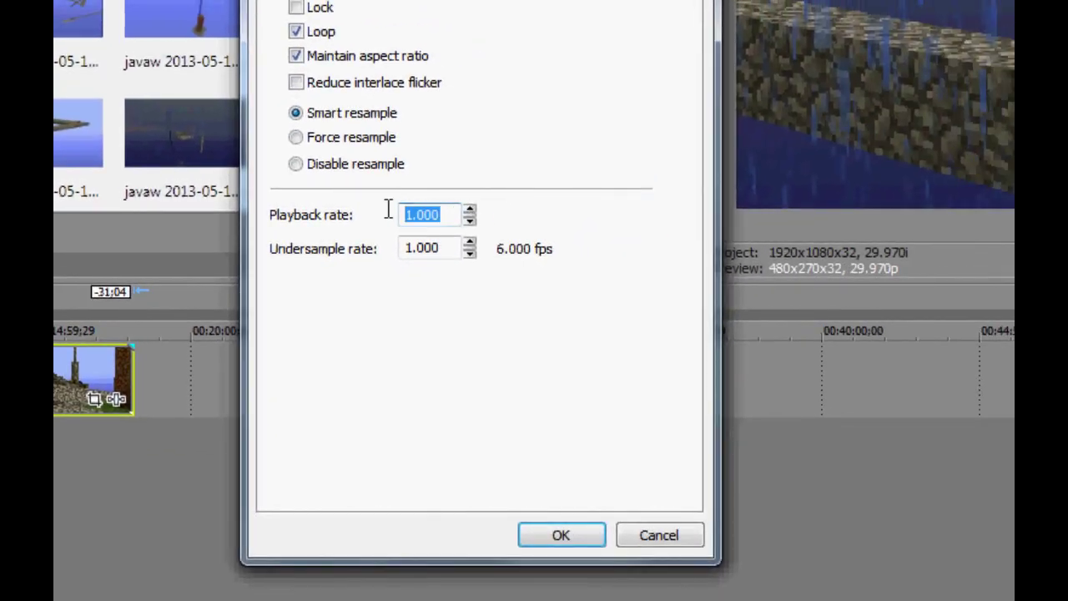
{"action": "type", "text": "4"}
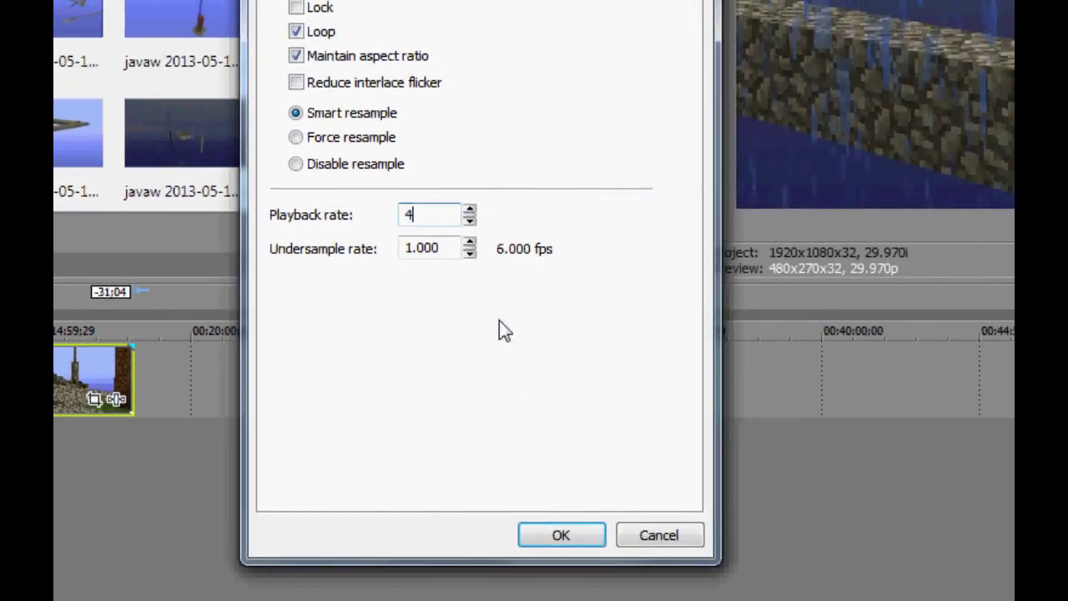
{"action": "left_click", "coordinate": [546, 538]}
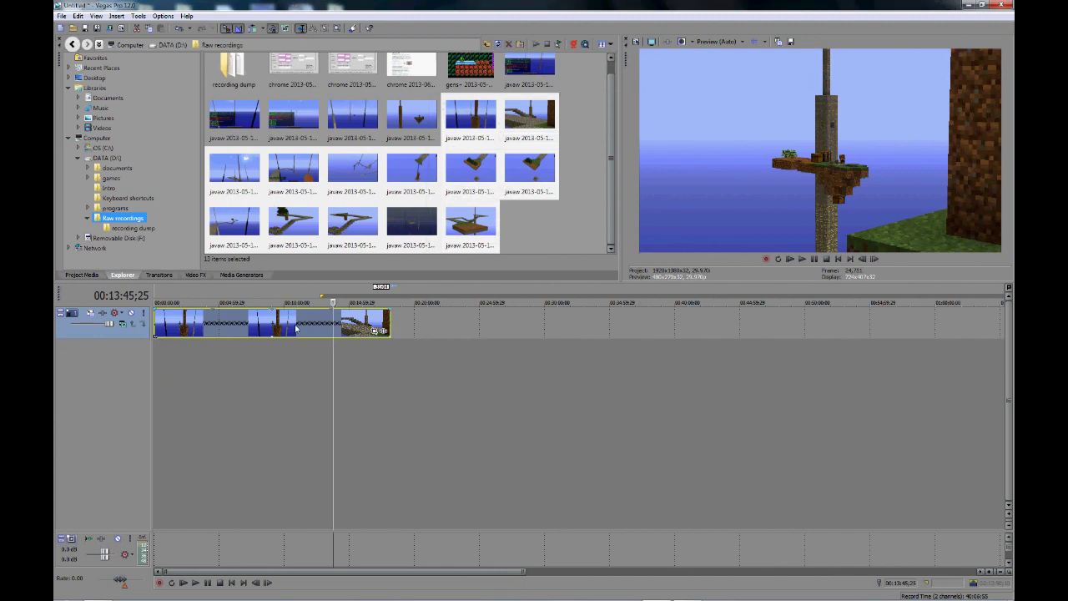
- Add a velocity envelope to the clip and raise it to about 128%
{"action": "right_click", "coordinate": [302, 328]}
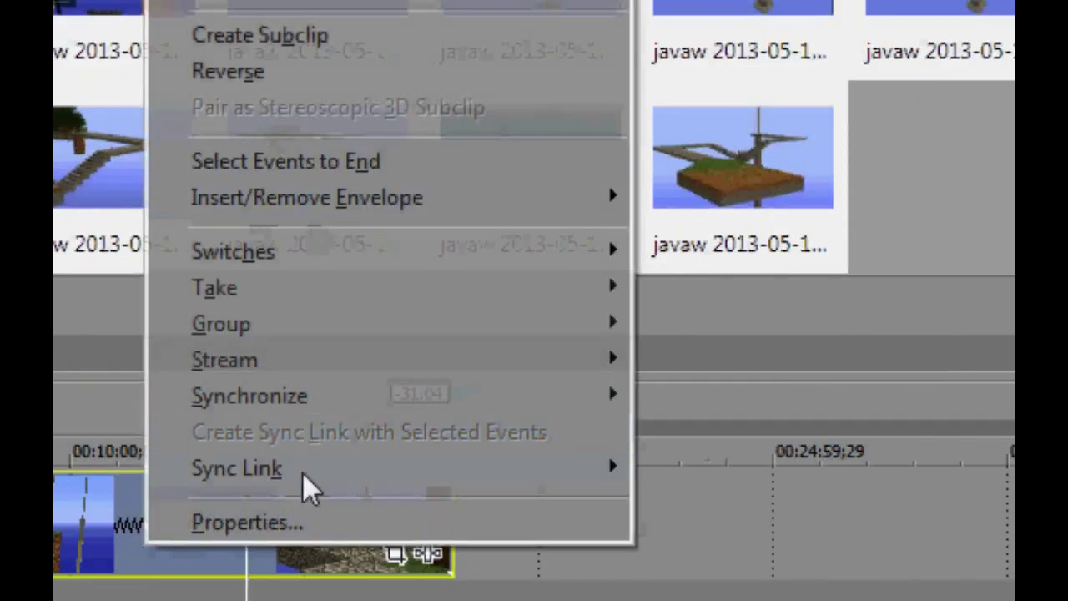
{"action": "mouse_move", "coordinate": [390, 208]}
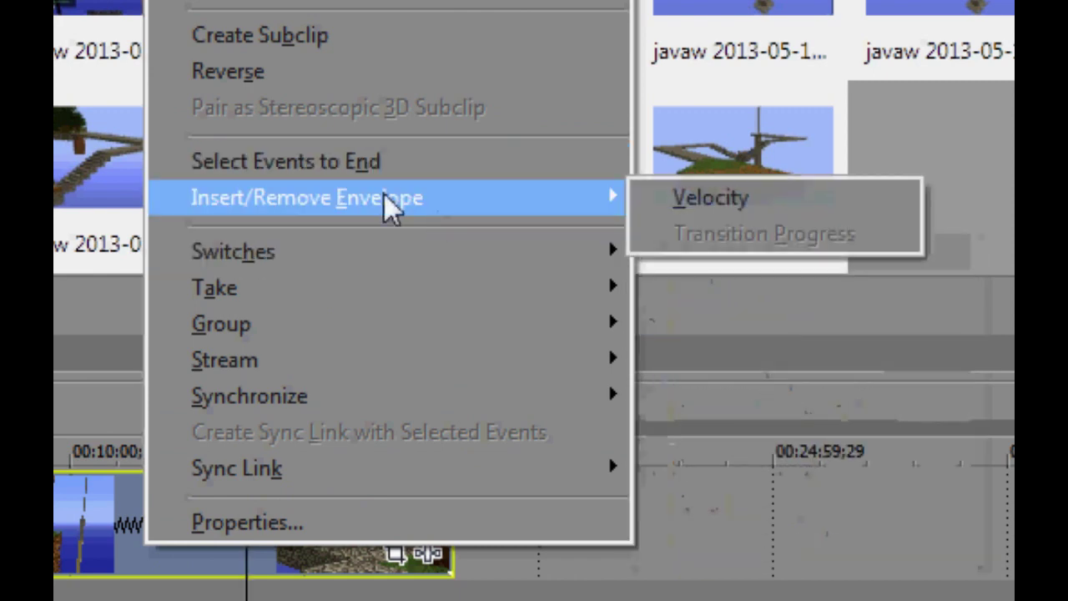
{"action": "left_click", "coordinate": [663, 209]}
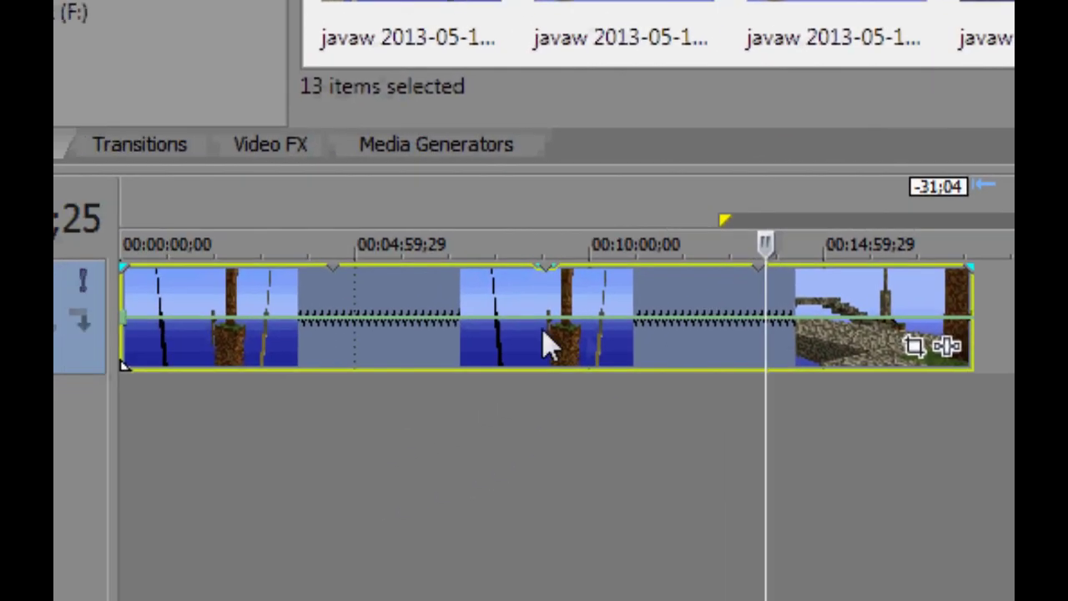
{"action": "left_click_drag", "start_coordinate": [610, 330], "coordinate": [665, 218]}
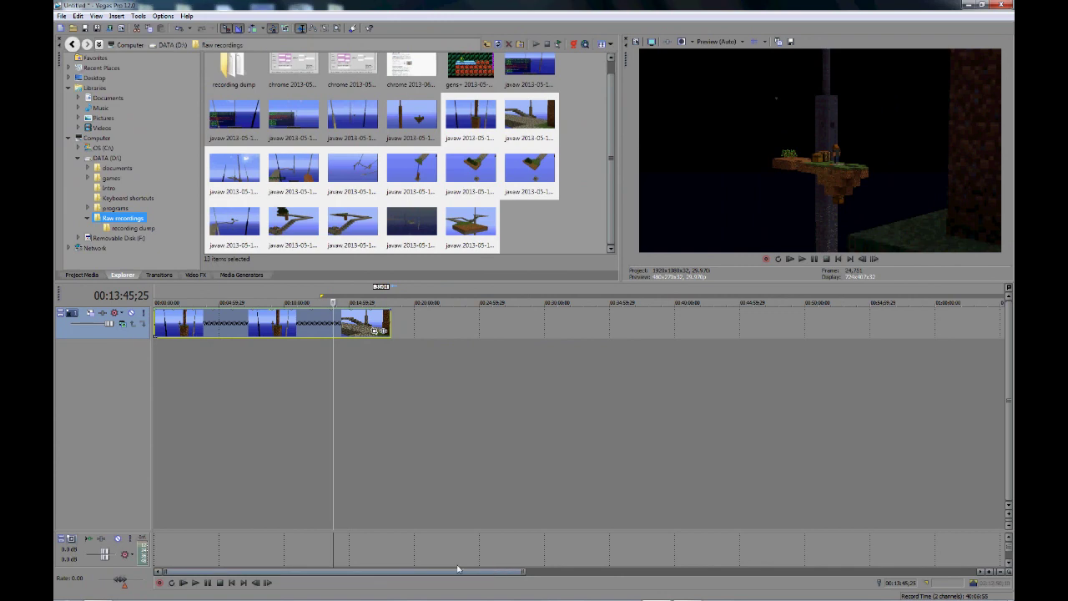
{"action": "scroll", "coordinate": [165, 336], "scroll_direction": "up", "scroll_amount": 6}
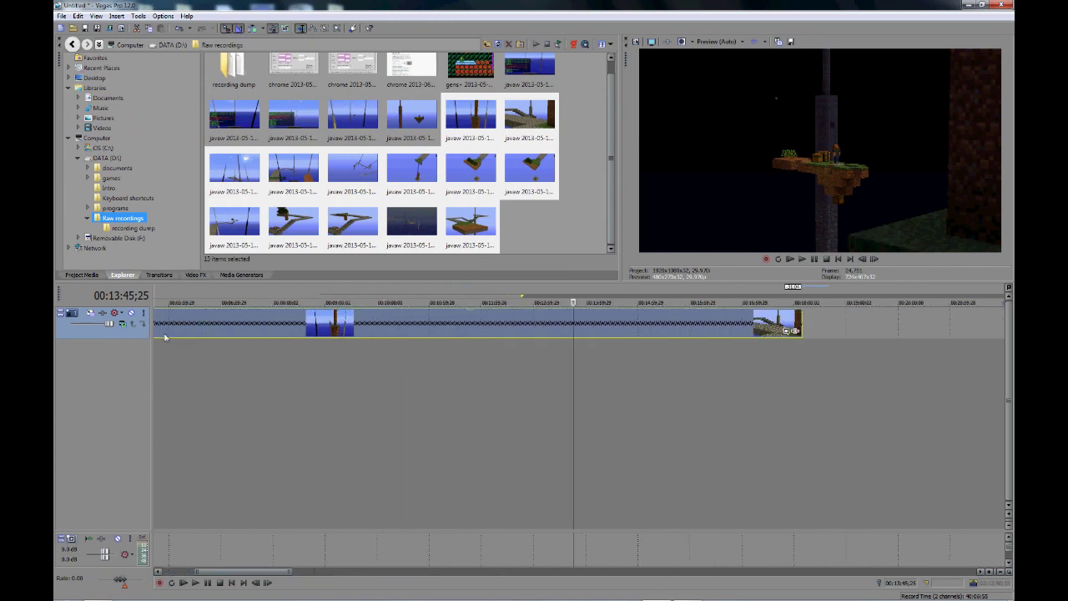
{"action": "left_click_drag", "start_coordinate": [271, 571], "coordinate": [230, 571]}
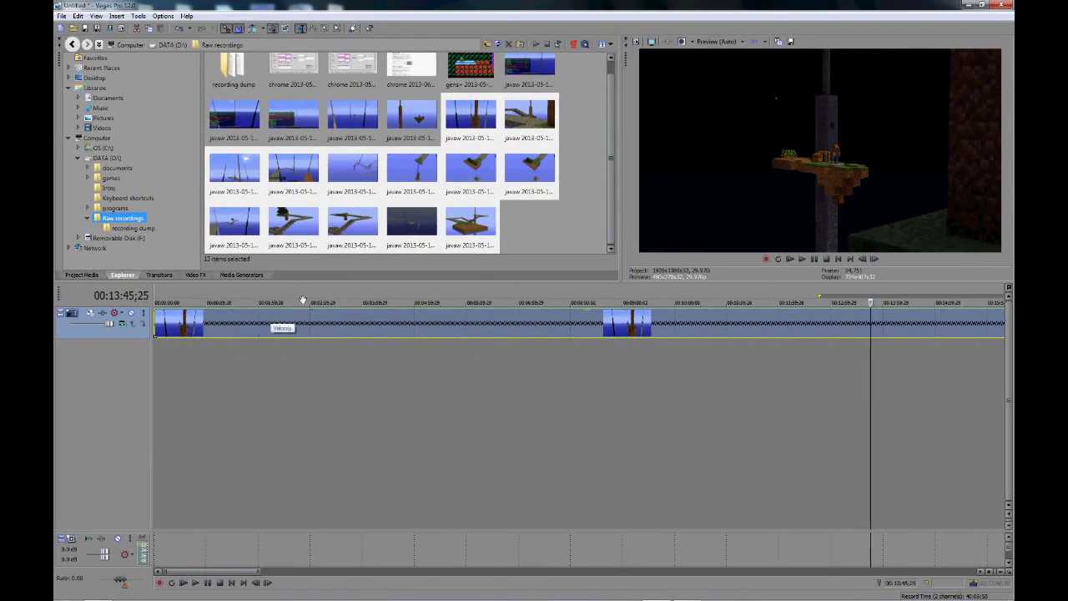
{"action": "left_click", "coordinate": [219, 324]}
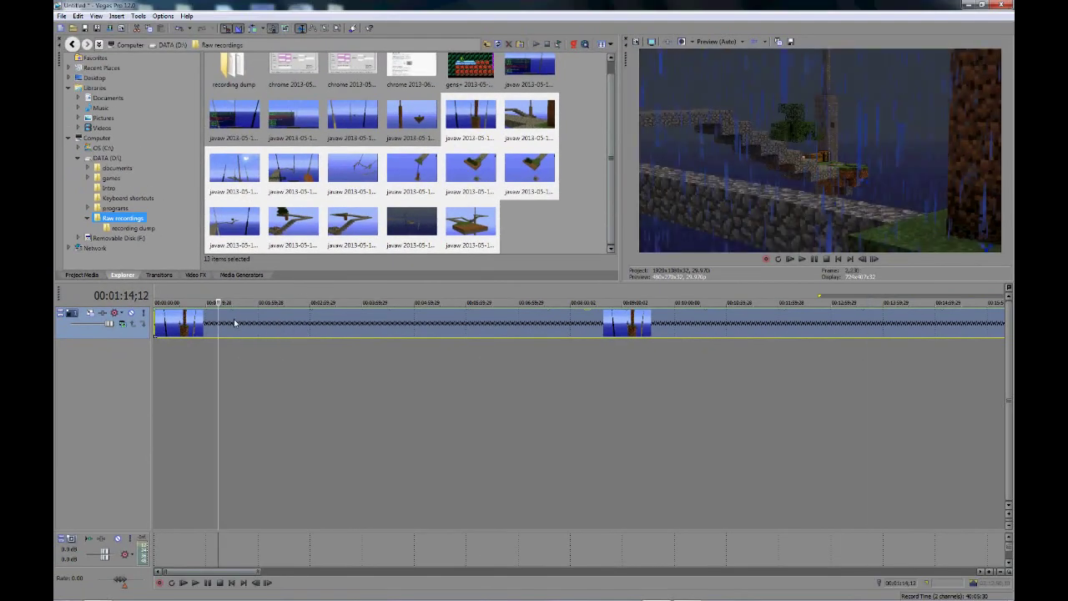
{"action": "key", "text": "space"}
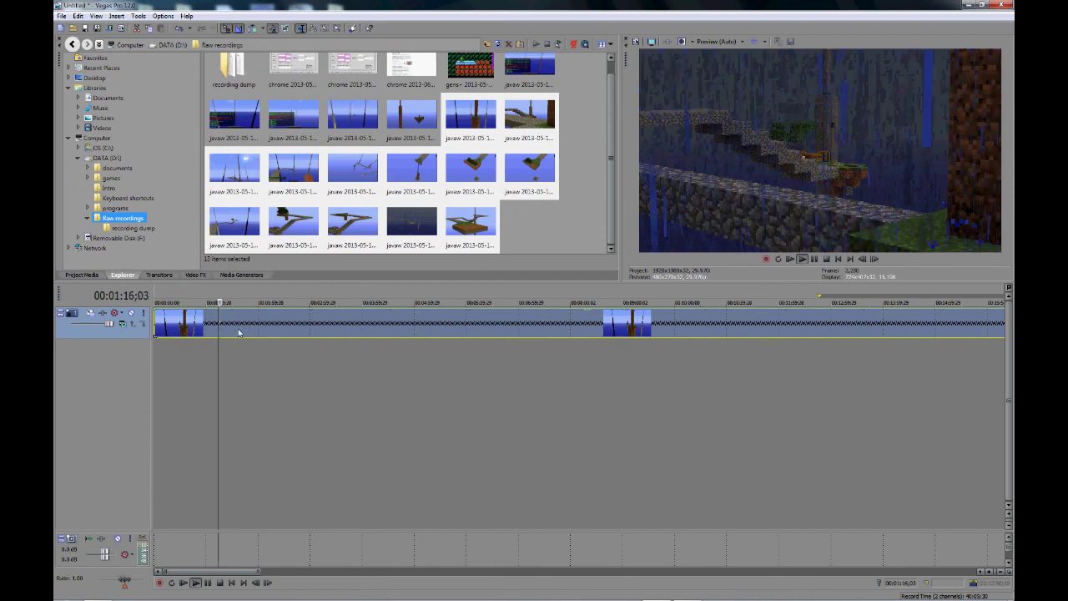
{"action": "left_click_drag", "start_coordinate": [232, 323], "coordinate": [226, 318]}
{"action": "key", "text": "space"}
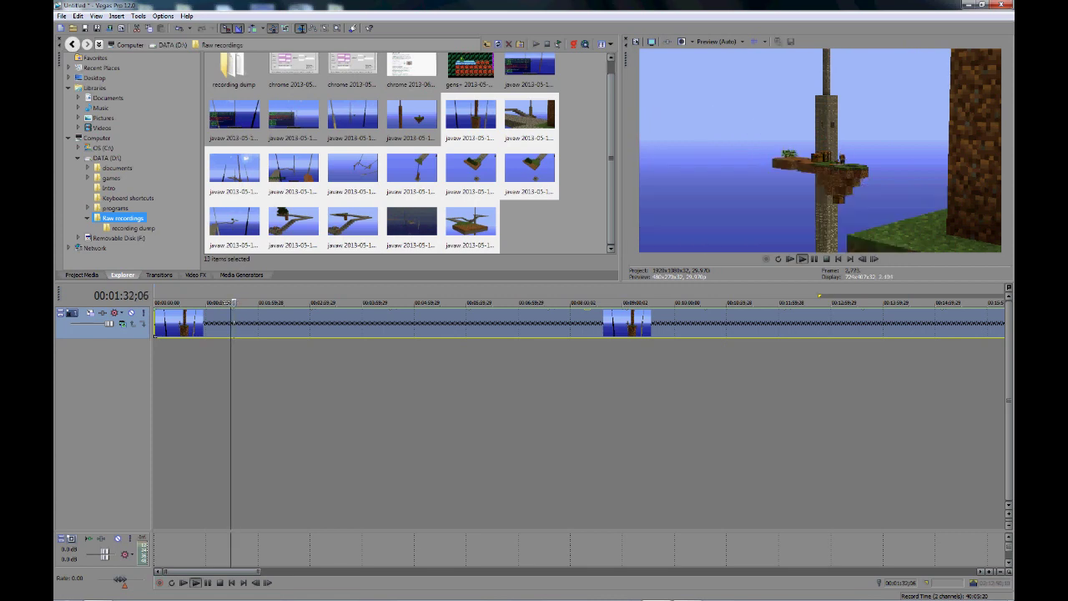
{"action": "key", "text": "space"}
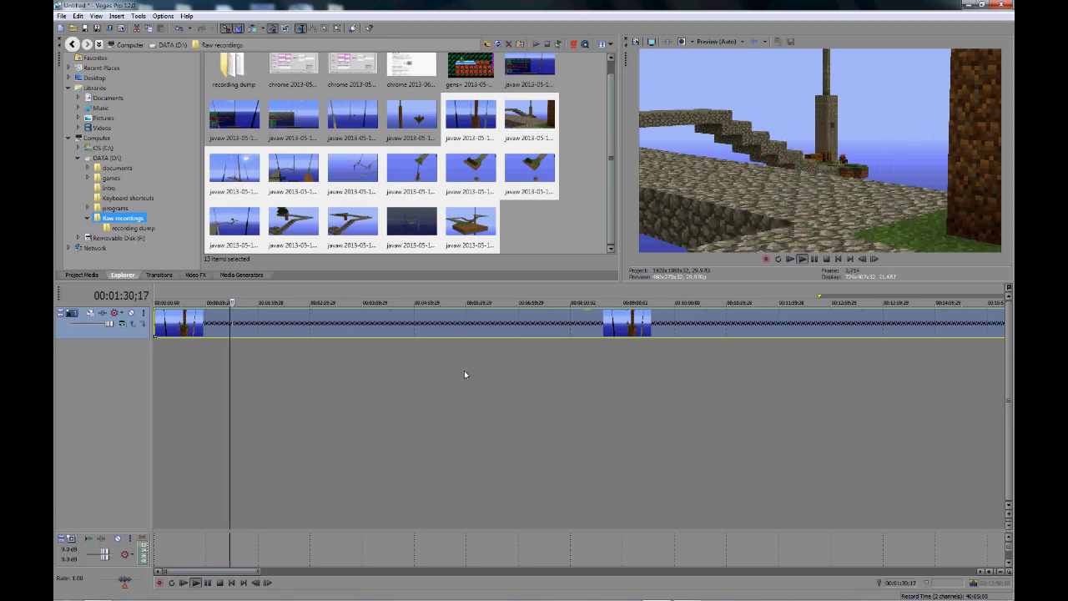
- Split the clip at 00:01:30;11 and delete everything after the cut
{"action": "key", "text": "Return"}
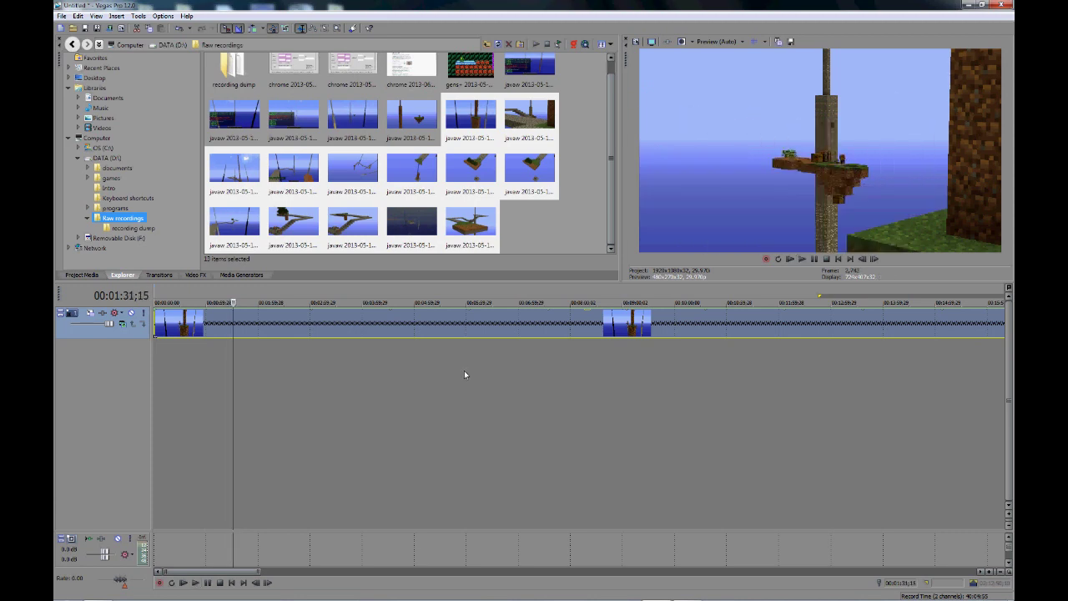
{"action": "key", "text": "Left"}
{"action": "key", "text": "Left"}
{"action": "key", "text": "Left"}
{"action": "key", "text": "Left"}
{"action": "key", "text": "Left"}
{"action": "key", "text": "Left"}
{"action": "key", "text": "Left"}
{"action": "key", "text": "Left"}
{"action": "key", "text": "Left"}
{"action": "key", "text": "Left"}
{"action": "key", "text": "Left"}
{"action": "key", "text": "Left"}
{"action": "key", "text": "Left"}
{"action": "key", "text": "Left"}
{"action": "key", "text": "Left"}
{"action": "key", "text": "Left"}
{"action": "key", "text": "Left"}
{"action": "key", "text": "Left"}
{"action": "key", "text": "Left"}
{"action": "key", "text": "Left"}
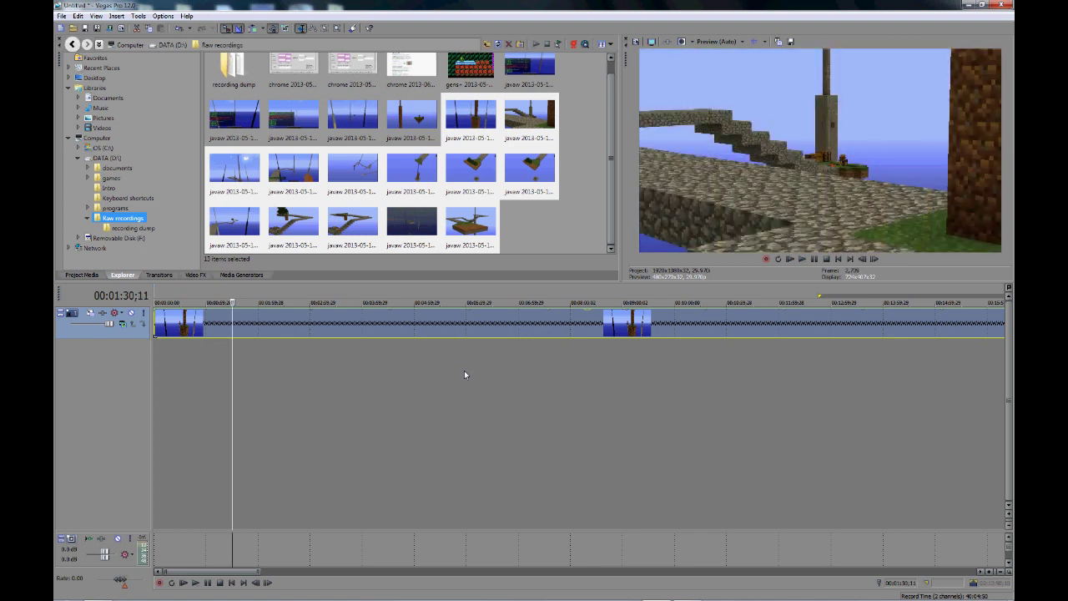
{"action": "key", "text": "s"}
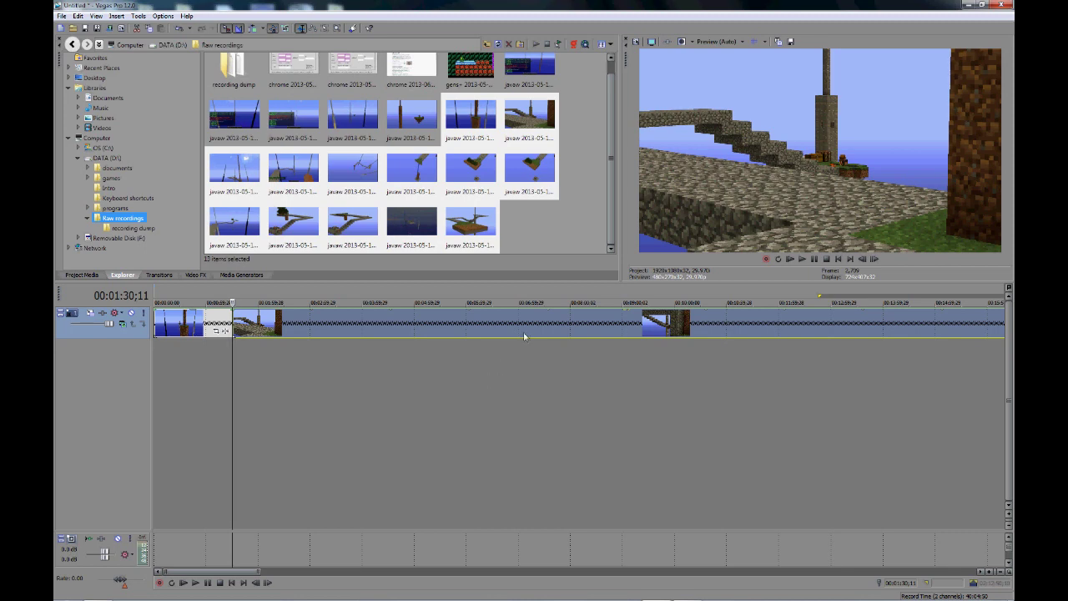
{"action": "left_click", "coordinate": [524, 334]}
{"action": "key", "text": "Delete"}
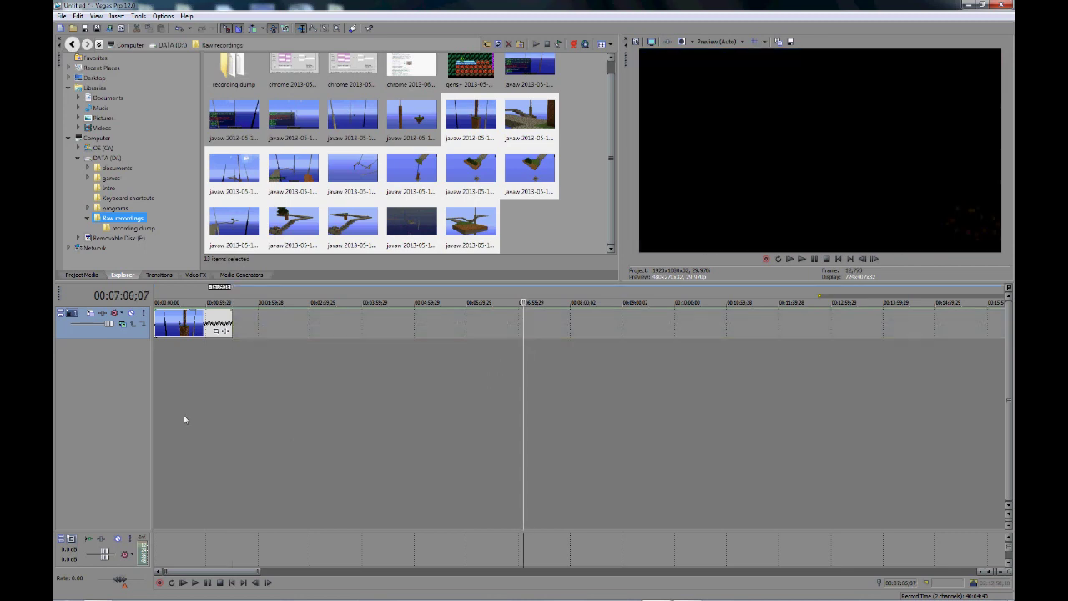
- Play the trimmed clip from the project start to check it
{"action": "scroll", "coordinate": [185, 415], "scroll_direction": "up", "scroll_amount": 4}
{"action": "left_click_drag", "start_coordinate": [207, 572], "coordinate": [188, 482]}
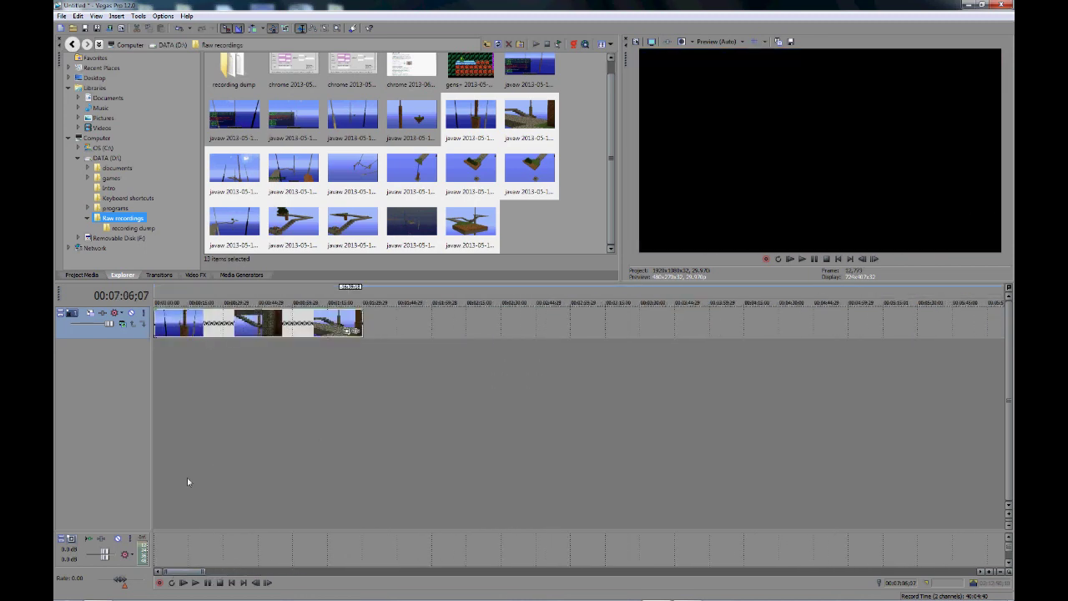
{"action": "left_click", "coordinate": [840, 259]}
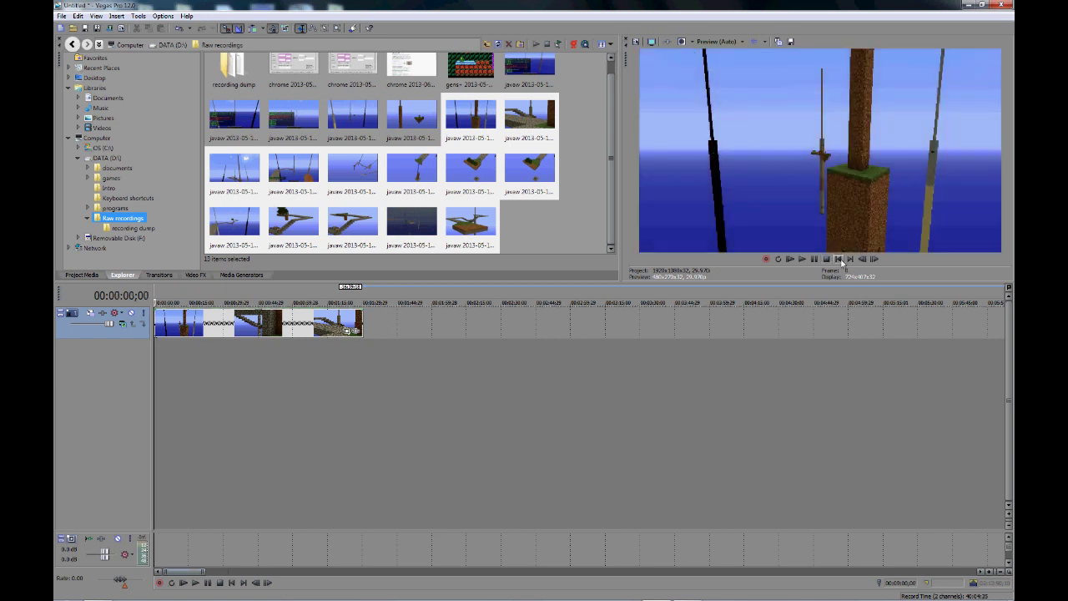
{"action": "left_click", "coordinate": [802, 258]}
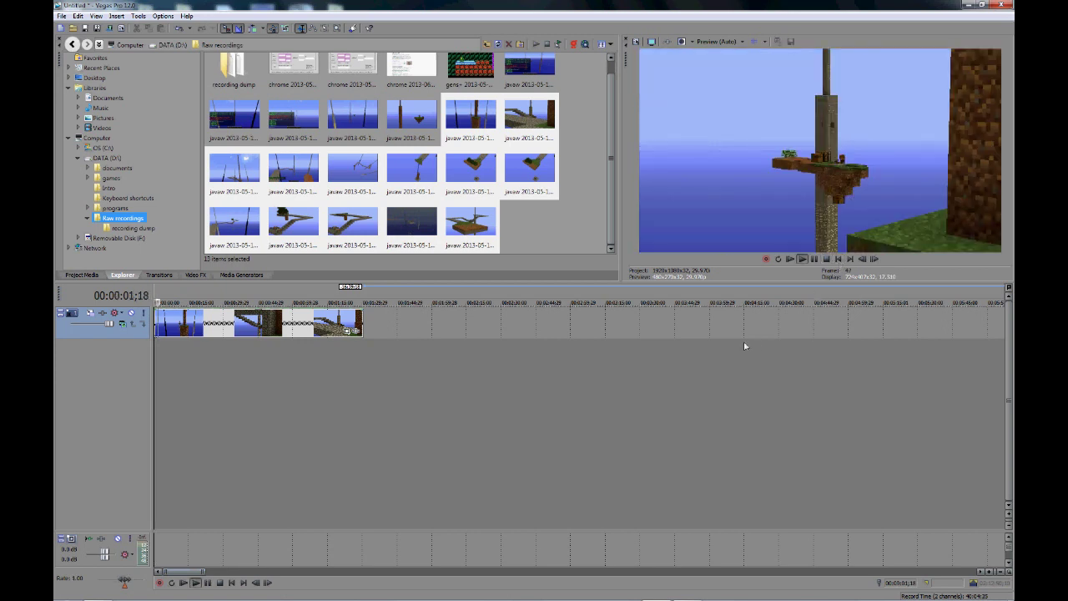
{"action": "key", "text": "space"}
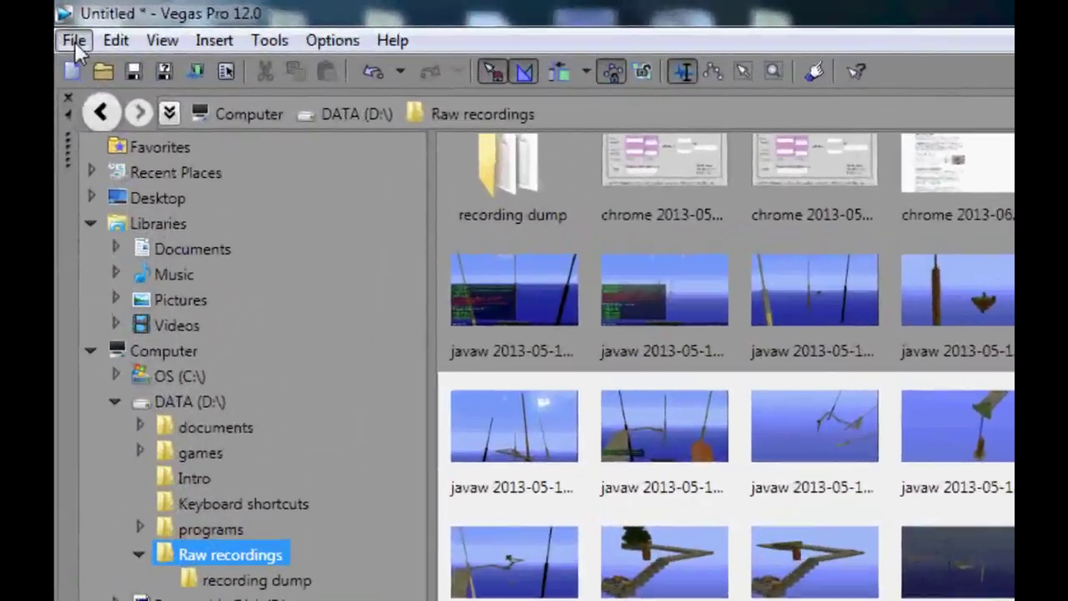
- Save the project to the Desktop as footage 12x.veg
{"action": "left_click", "coordinate": [61, 16]}
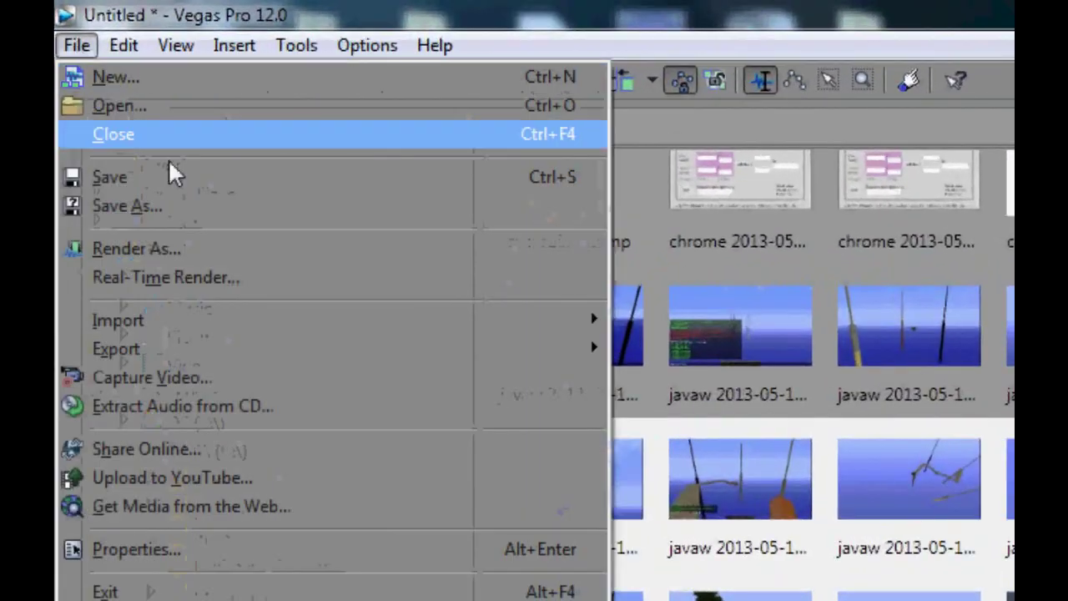
{"action": "left_click", "coordinate": [209, 210]}
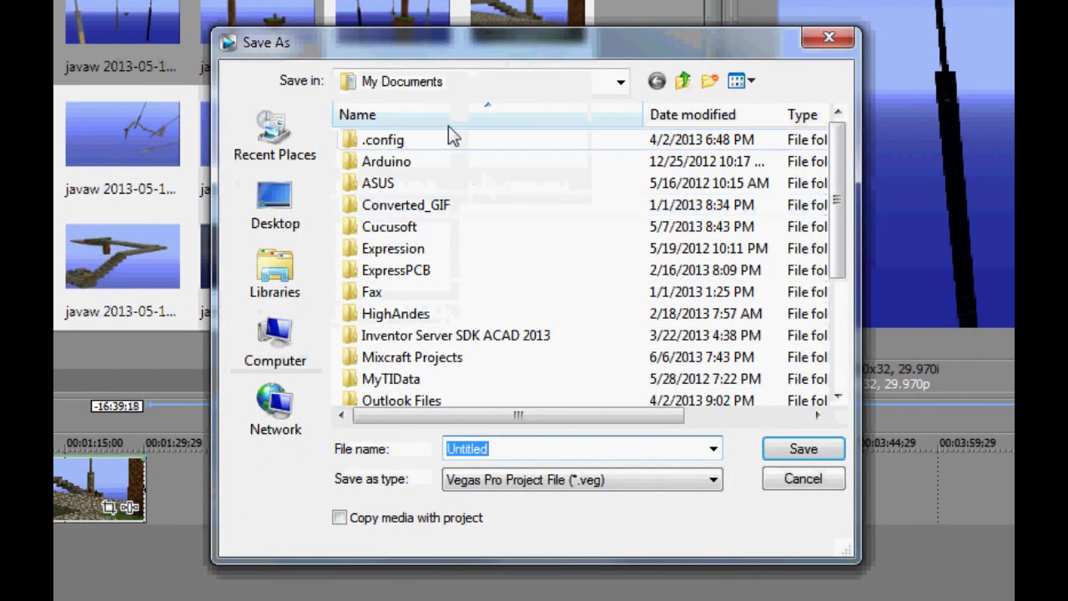
{"action": "left_click", "coordinate": [302, 233]}
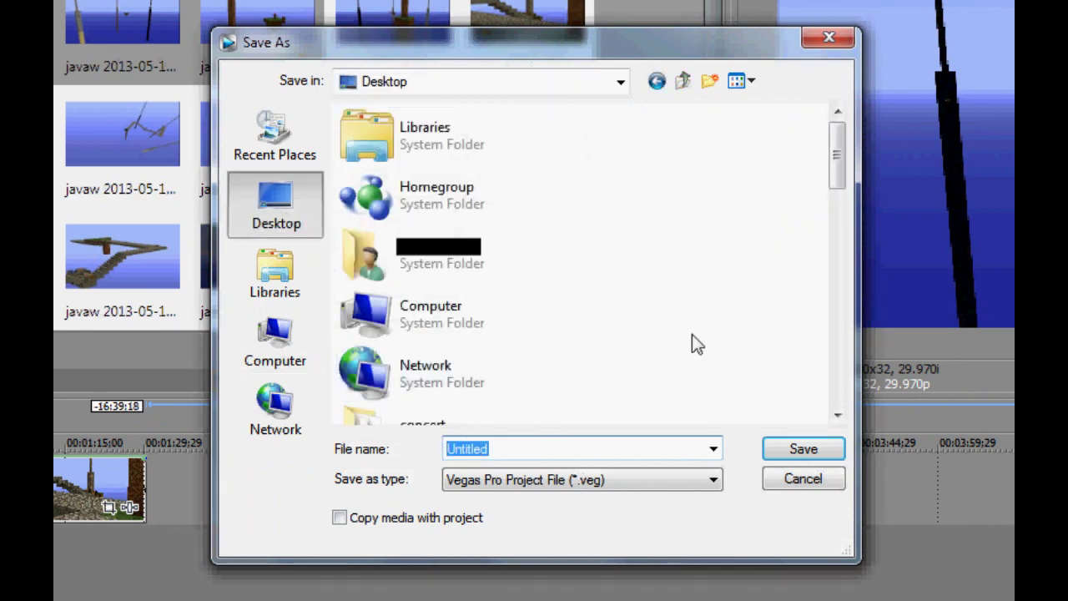
{"action": "type", "text": "footage"}
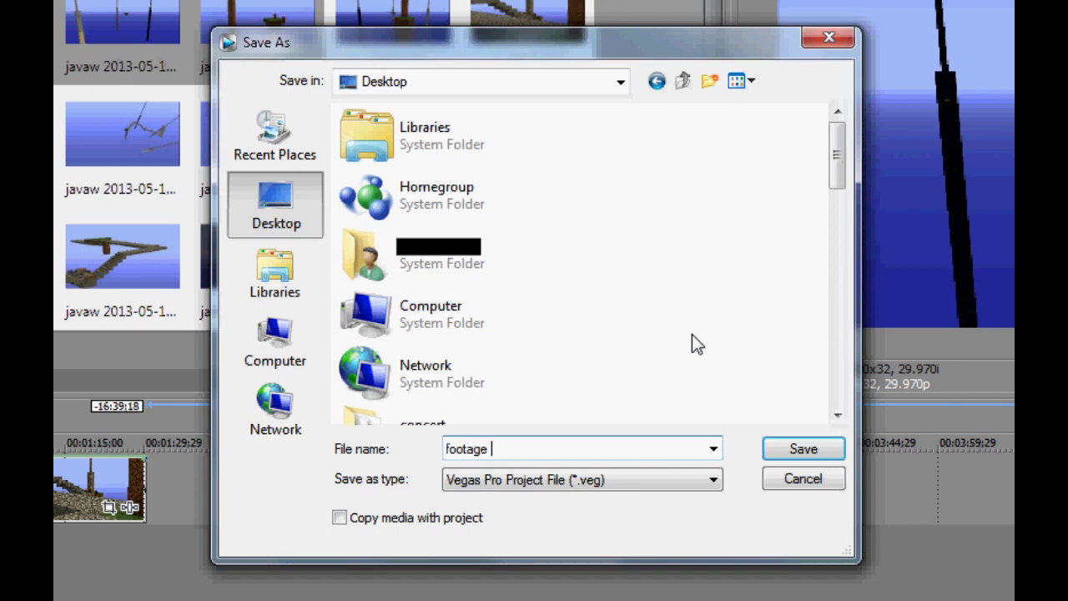
{"action": "type", "text": " 12x"}
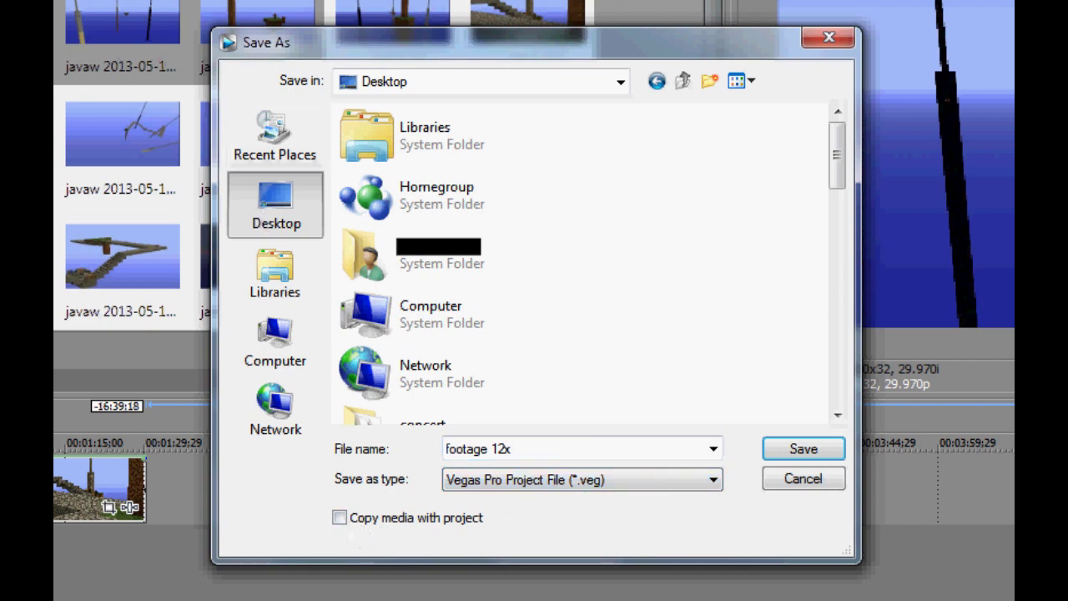
{"action": "left_click_drag", "start_coordinate": [496, 48], "coordinate": [682, 268]}
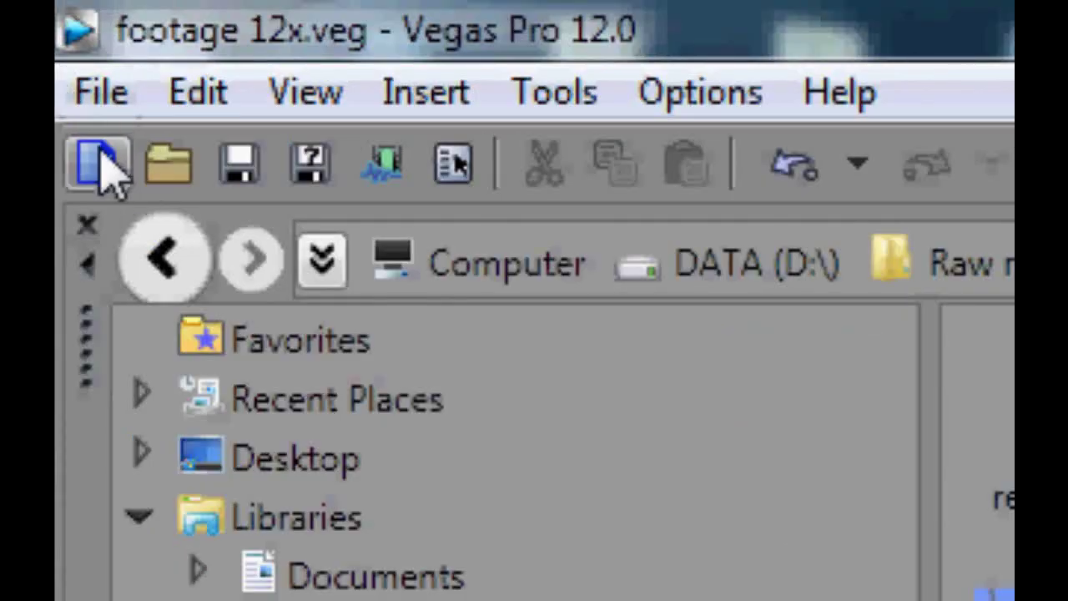
- In a new project, add footage 12x.veg from the Desktop and play it to 7 seconds
{"action": "left_click", "coordinate": [107, 167]}
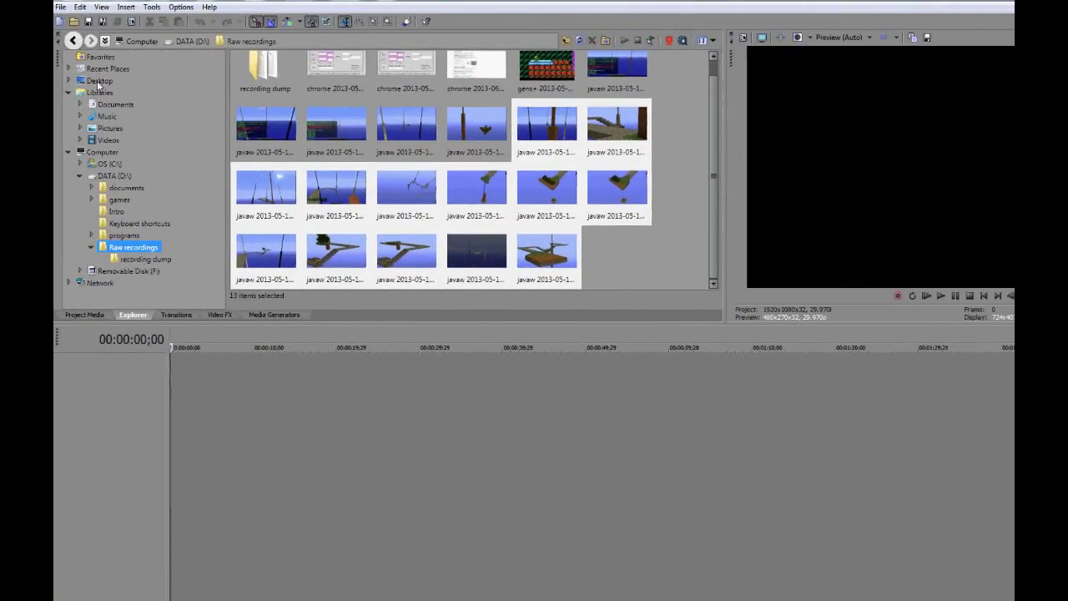
{"action": "left_click", "coordinate": [92, 77]}
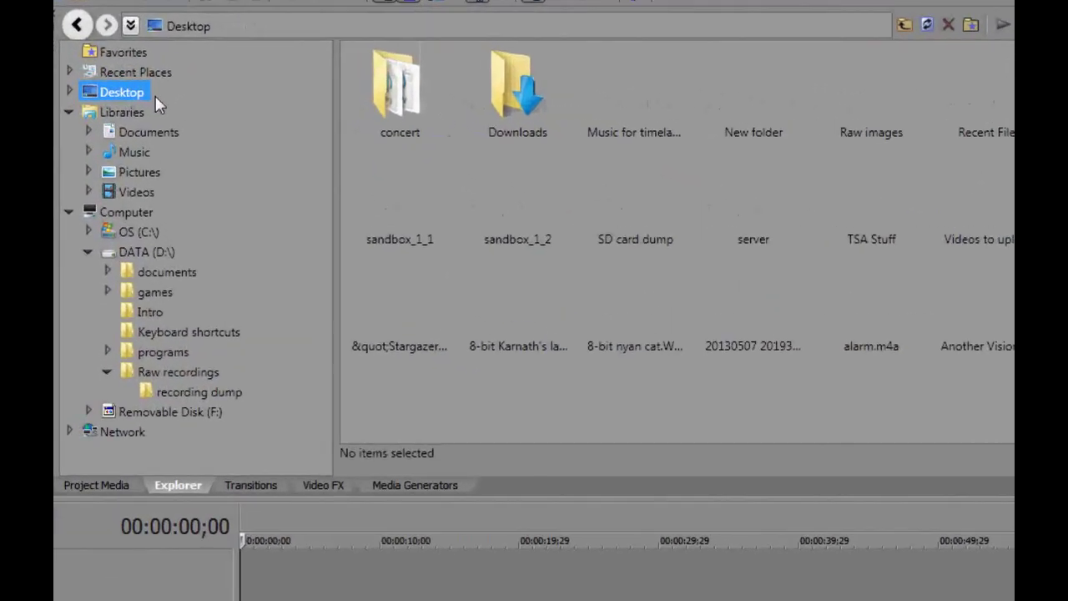
{"action": "scroll", "coordinate": [983, 236], "scroll_direction": "down", "scroll_amount": 5}
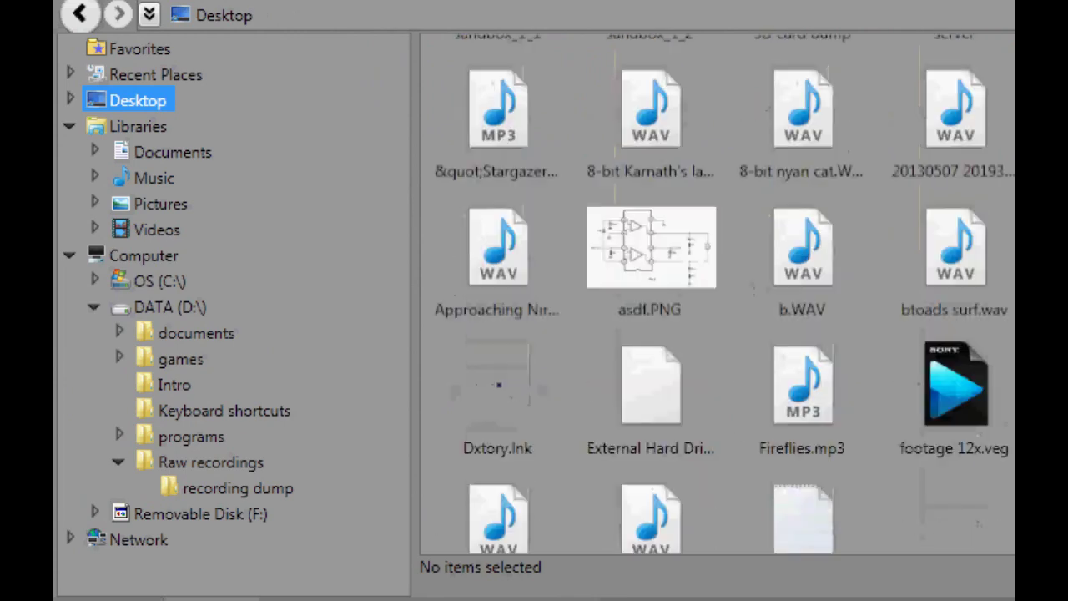
{"action": "left_click", "coordinate": [983, 235]}
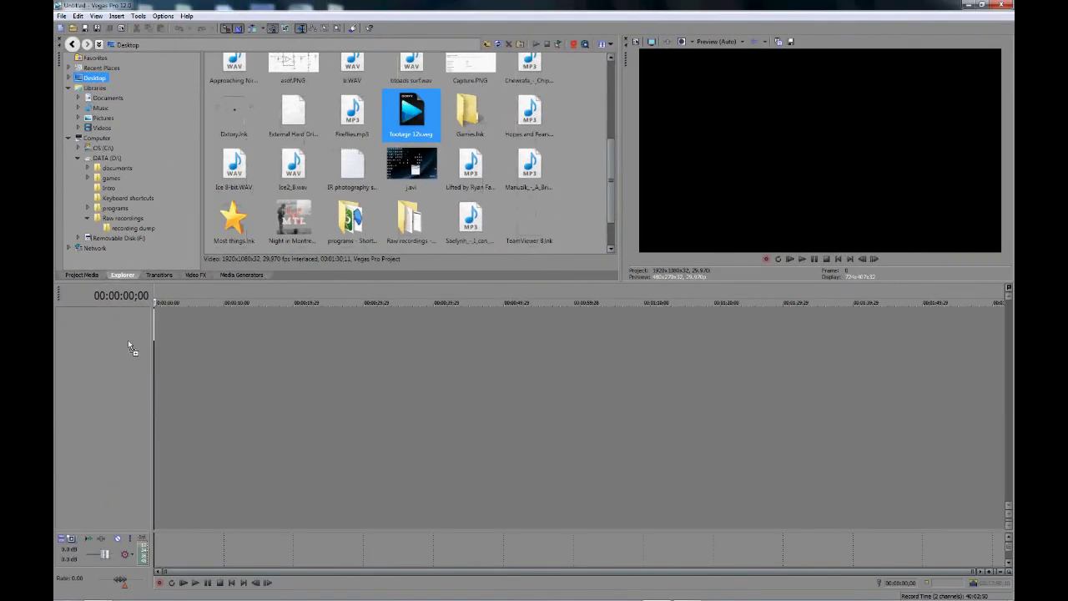
{"action": "double_click", "coordinate": [433, 130]}
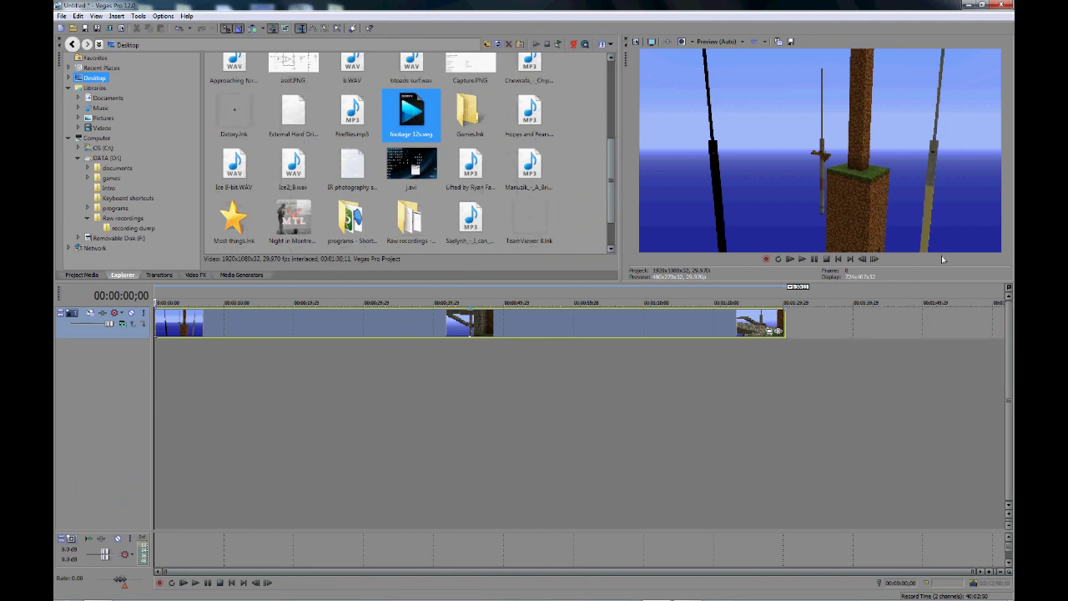
{"action": "left_click", "coordinate": [802, 259]}
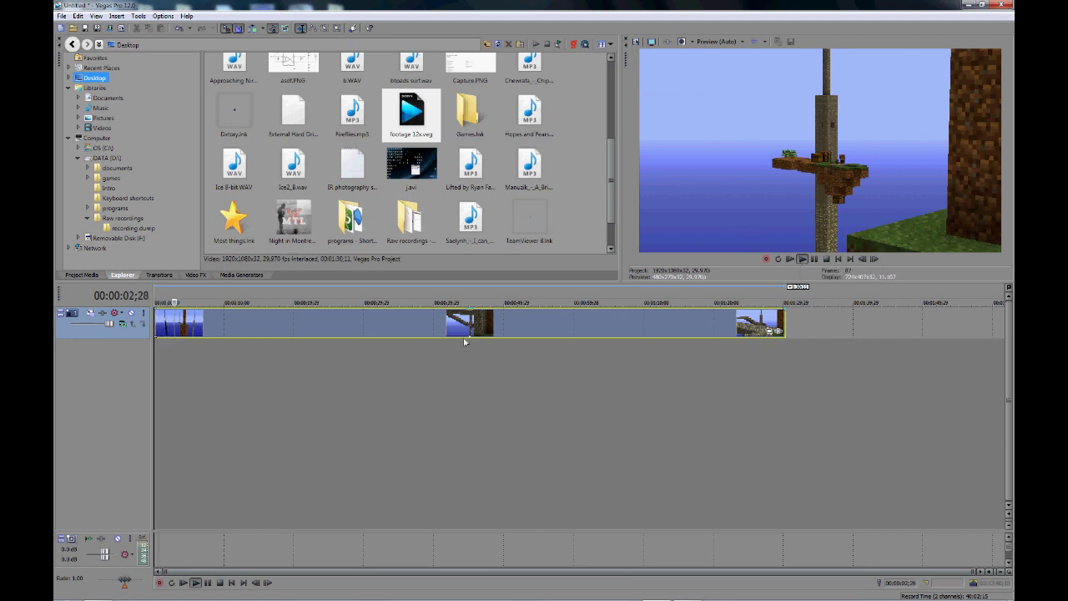
{"action": "left_click", "coordinate": [203, 331]}
- Set the nested footage 12x.veg event's playback rate to 2 in its Event Properties
{"action": "right_click", "coordinate": [241, 333]}
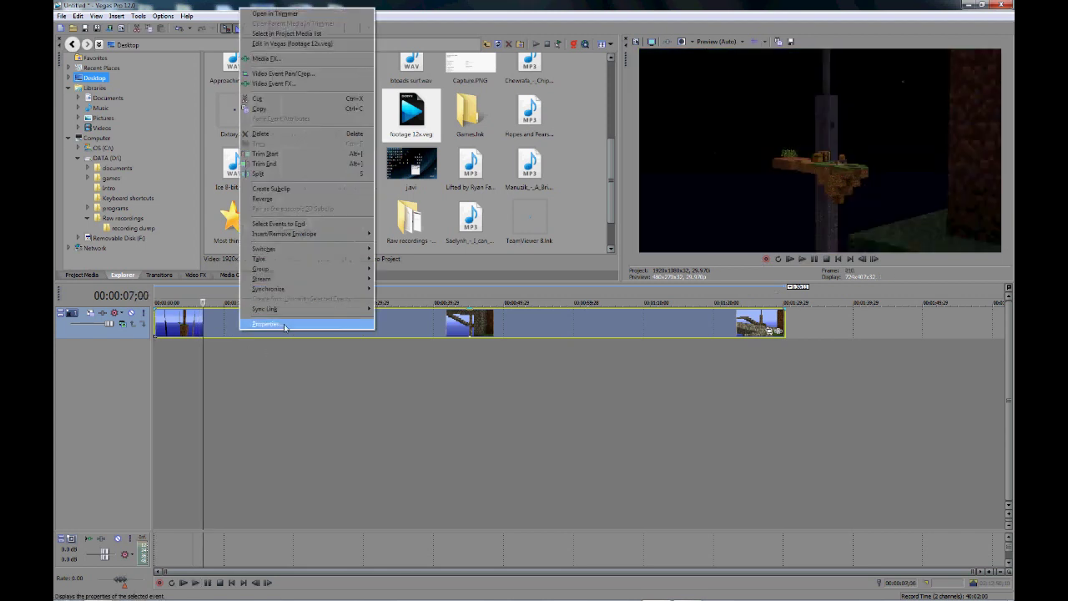
{"action": "left_click", "coordinate": [302, 327]}
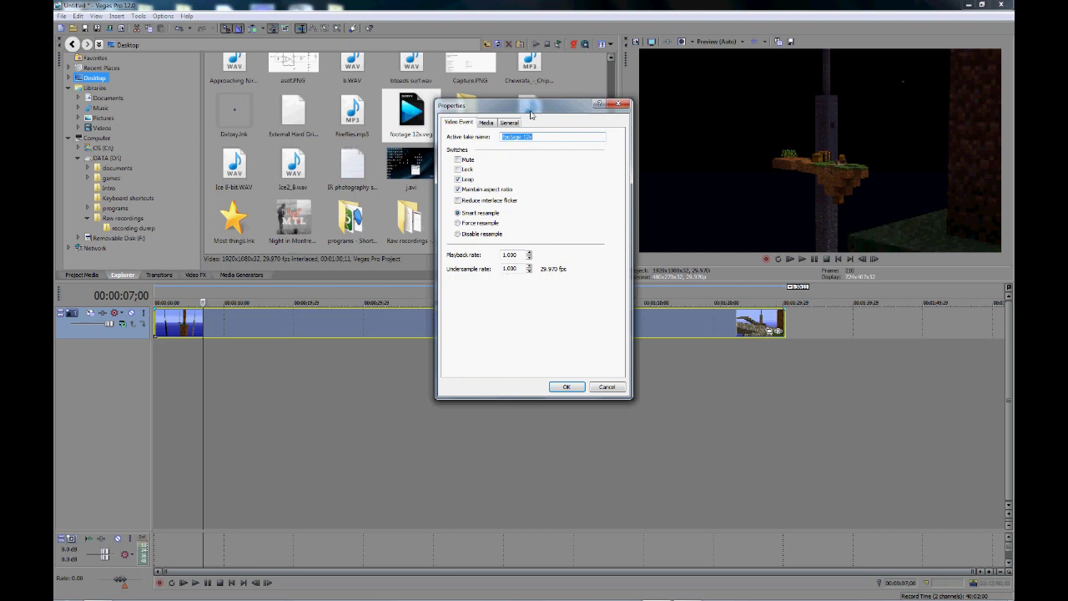
{"action": "left_click_drag", "start_coordinate": [531, 113], "coordinate": [844, 196]}
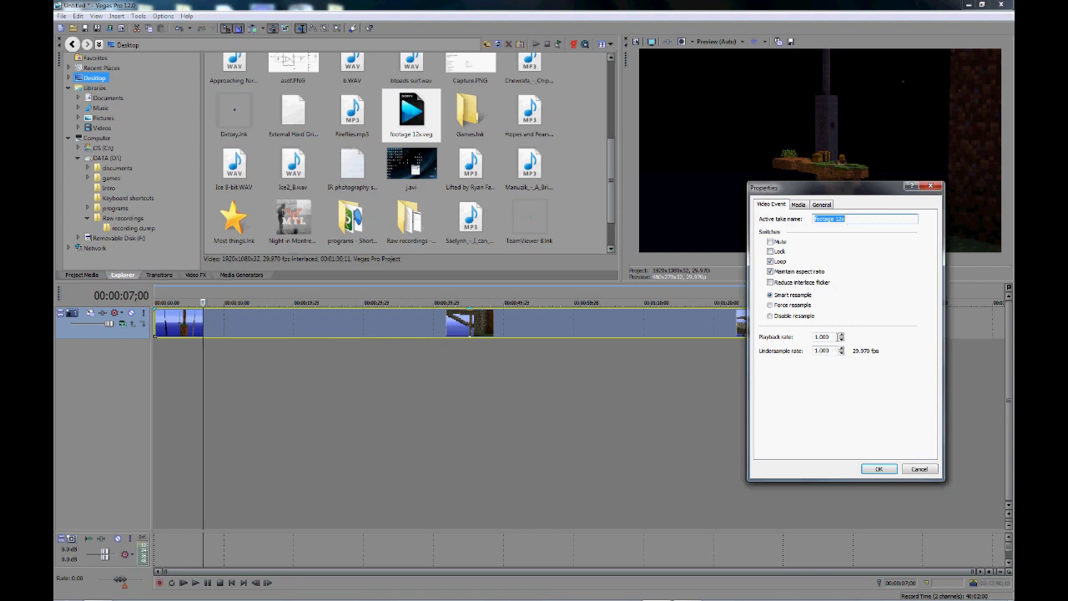
{"action": "left_click_drag", "start_coordinate": [831, 336], "coordinate": [803, 338]}
{"action": "type", "text": "2"}
{"action": "left_click", "coordinate": [878, 468]}
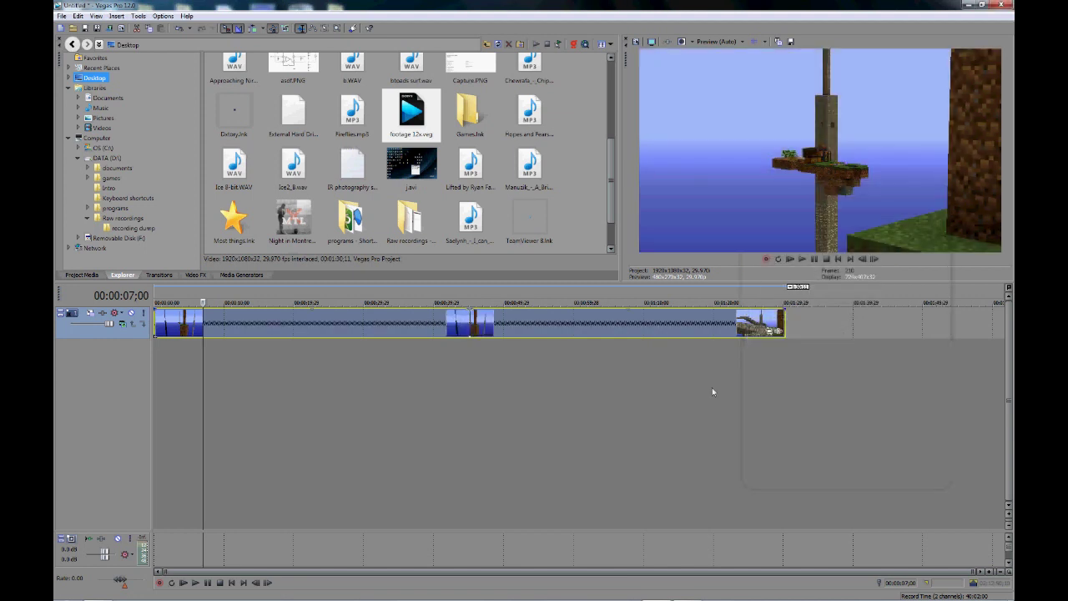
{"action": "right_click", "coordinate": [620, 328]}
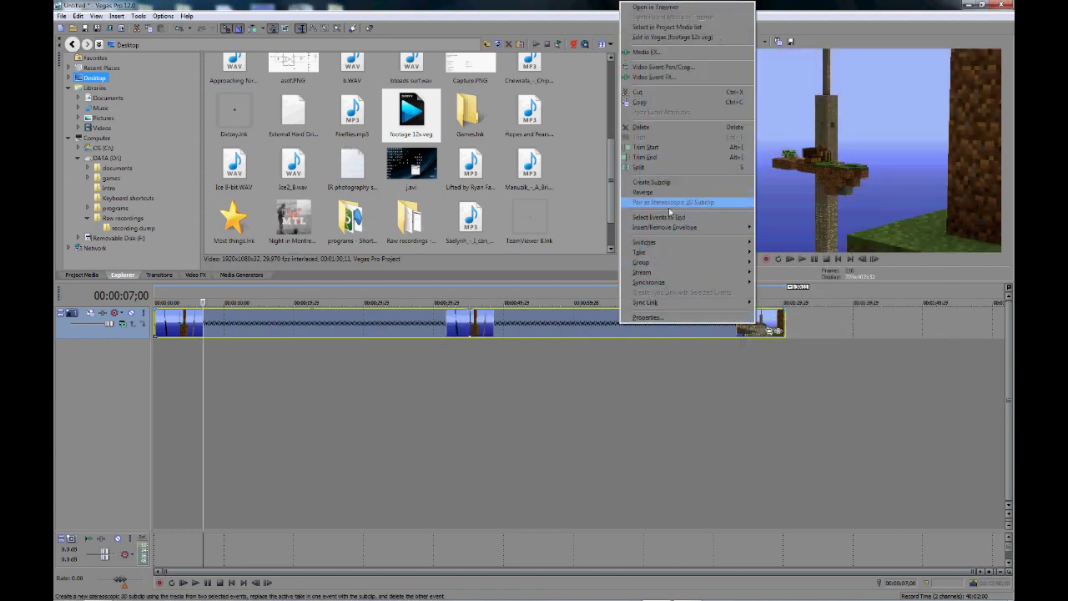
- Insert a Velocity envelope on the nested footage 12x.veg event
{"action": "mouse_move", "coordinate": [734, 227]}
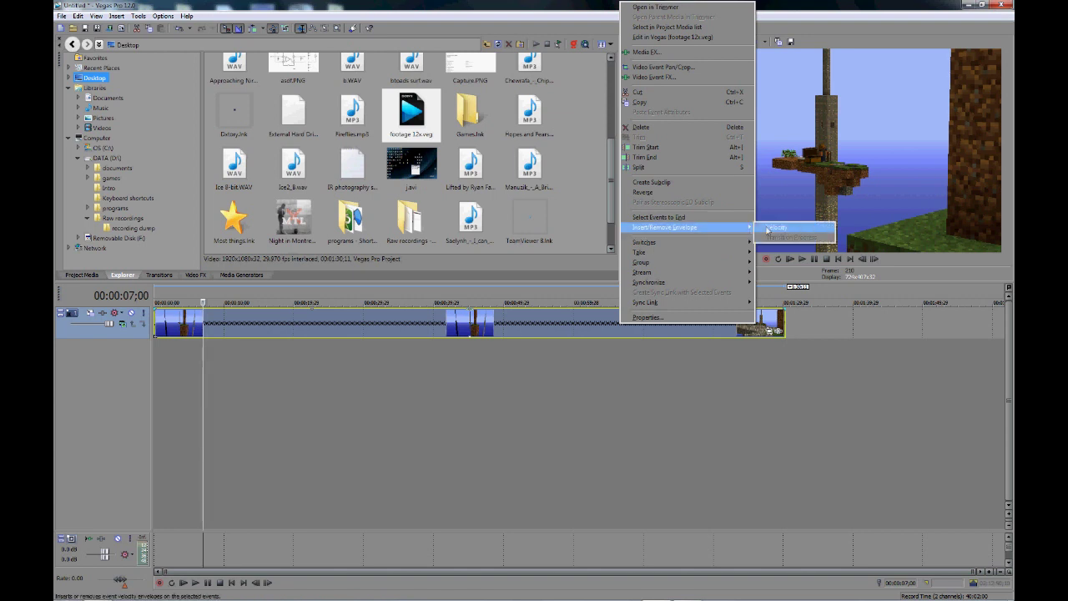
{"action": "left_click", "coordinate": [767, 228]}
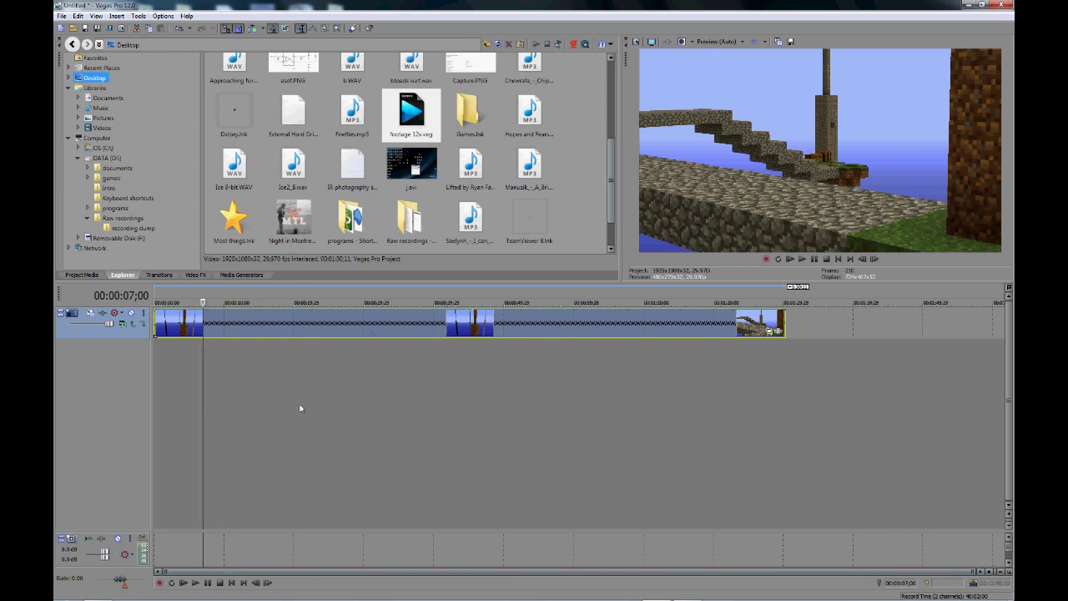
{"action": "scroll", "coordinate": [298, 404], "scroll_direction": "up", "scroll_amount": 3}
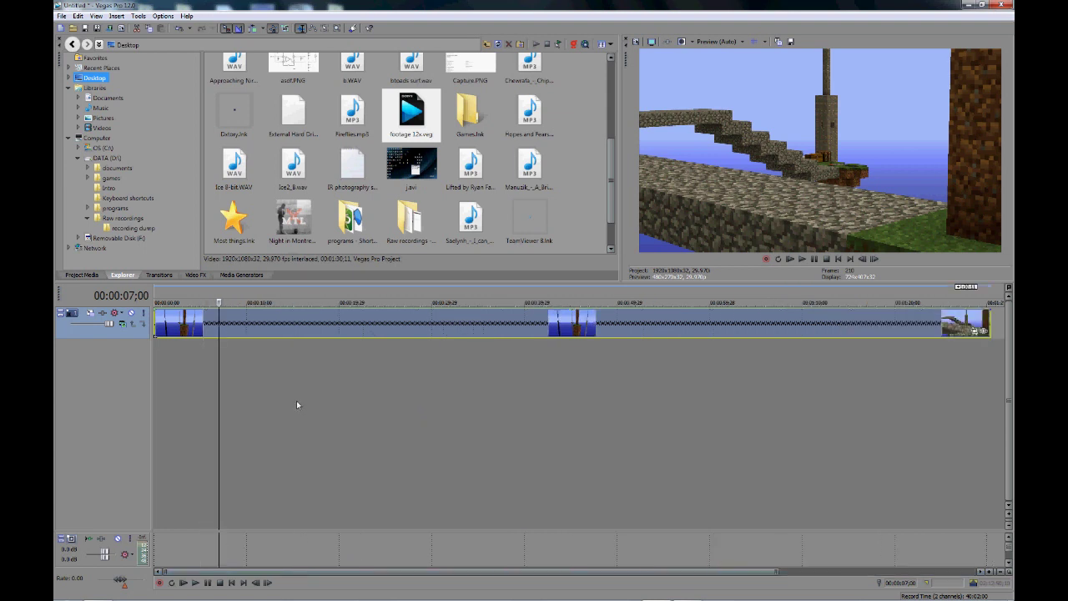
{"action": "left_click", "coordinate": [164, 330]}
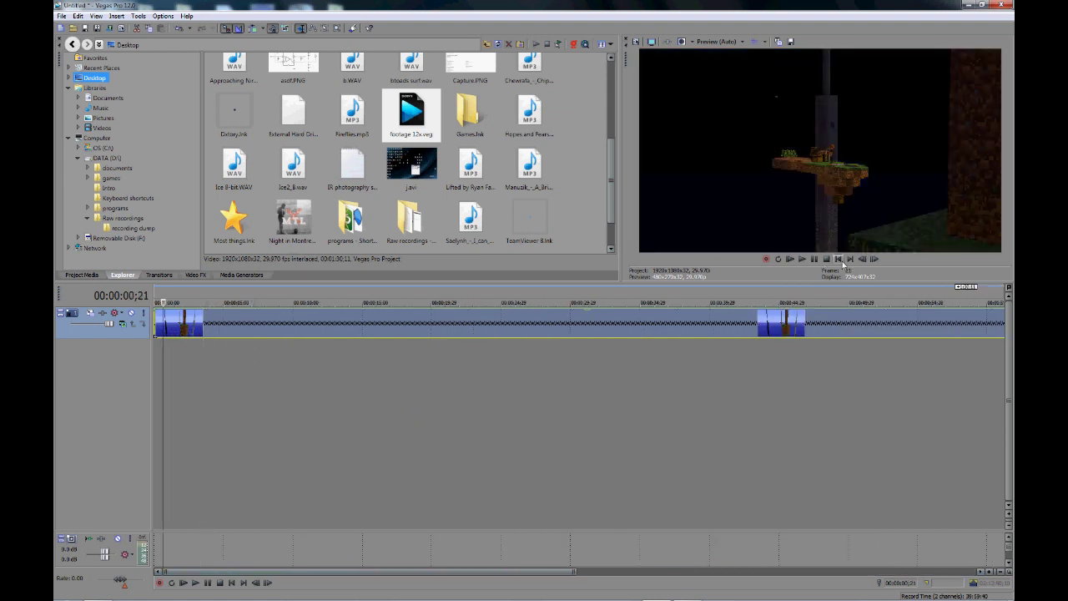
{"action": "left_click", "coordinate": [840, 260]}
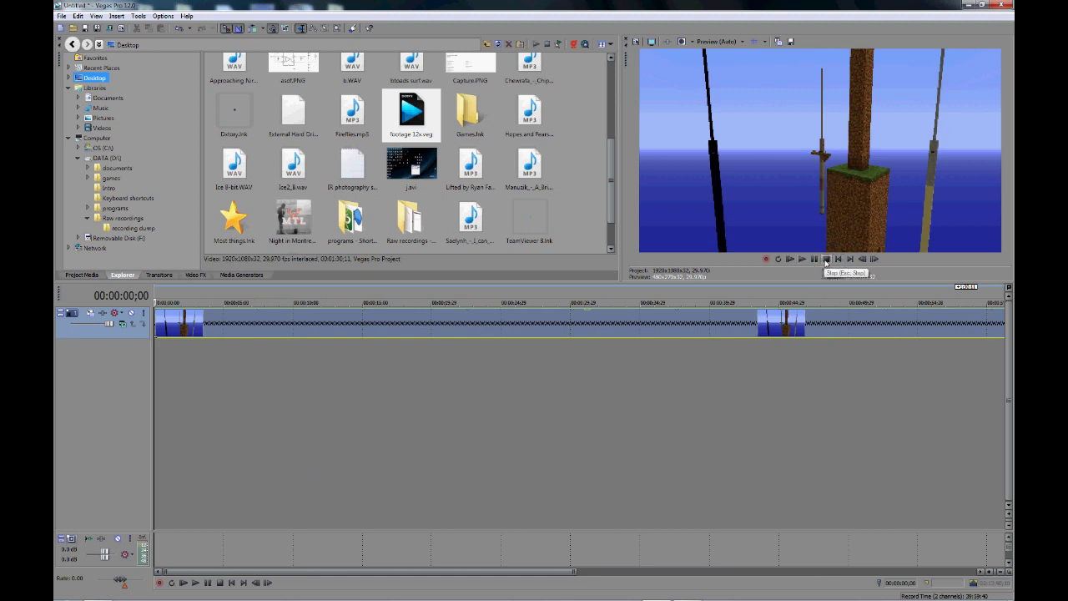
{"action": "left_click", "coordinate": [802, 259]}
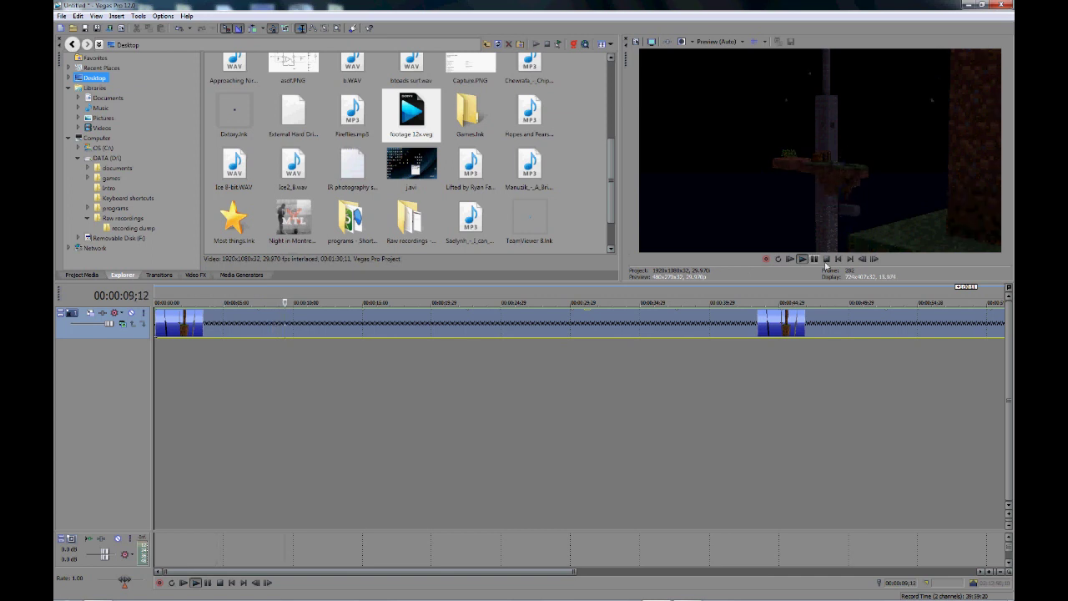
{"action": "left_click", "coordinate": [826, 261]}
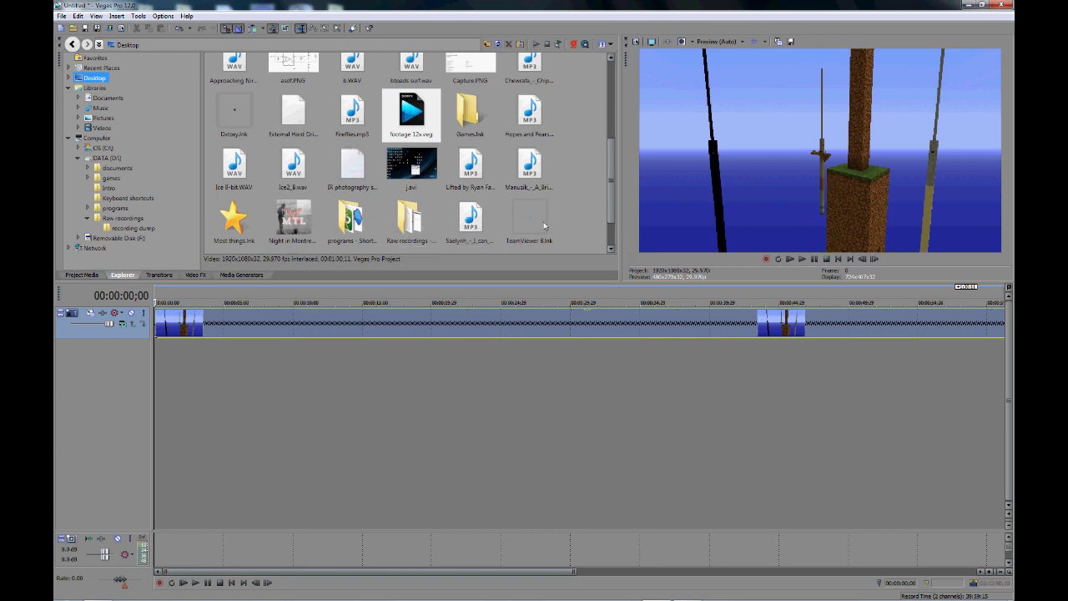
{"action": "scroll", "coordinate": [612, 209], "scroll_direction": "down", "scroll_amount": 2}
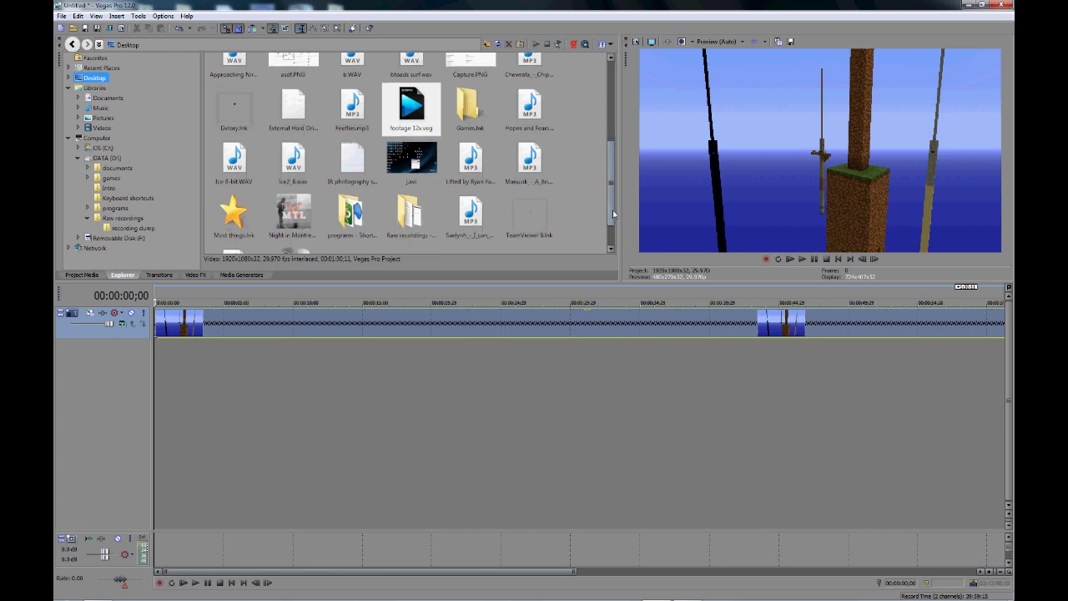
{"action": "scroll", "coordinate": [615, 221], "scroll_direction": "up", "scroll_amount": 4}
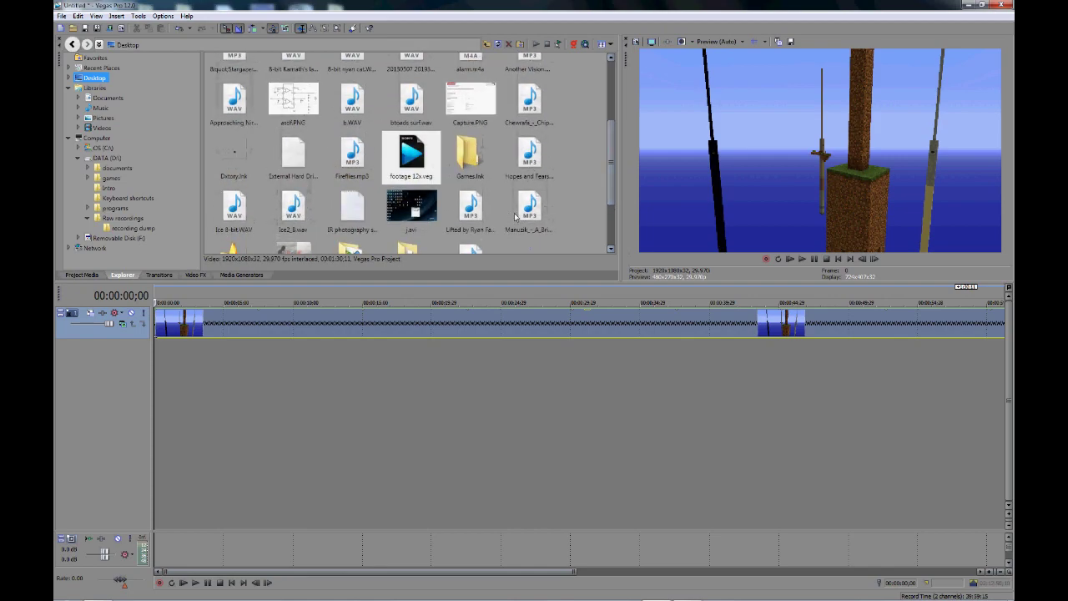